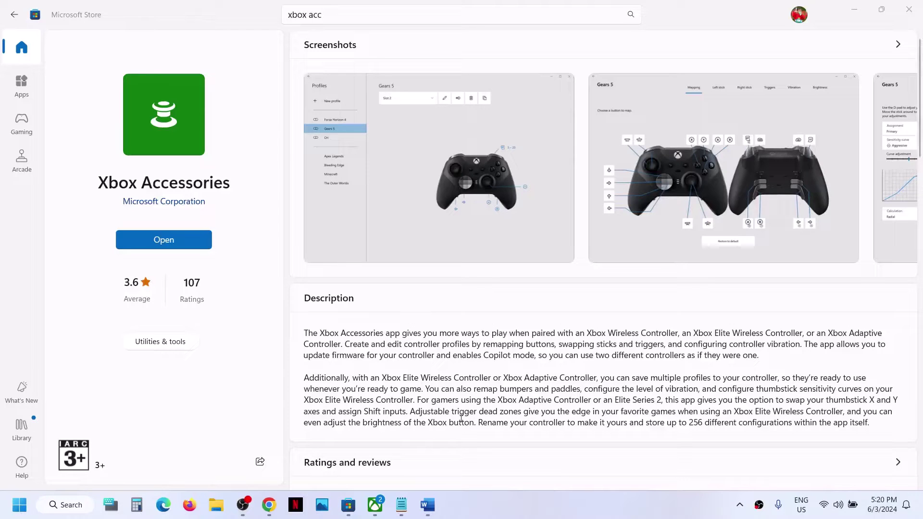
Step: Check the title in the Word notes document, then return to the Microsoft Store page
left_click(427, 505)
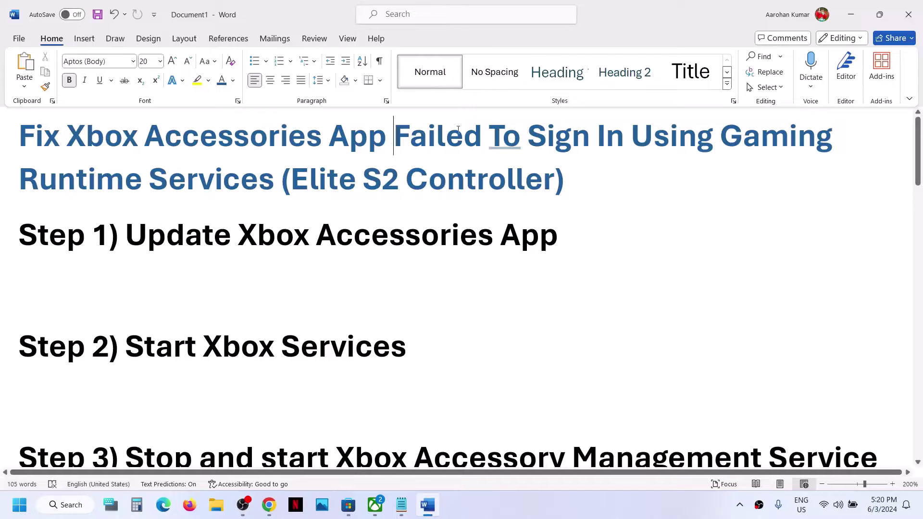
left_click_drag(457, 129, 506, 185)
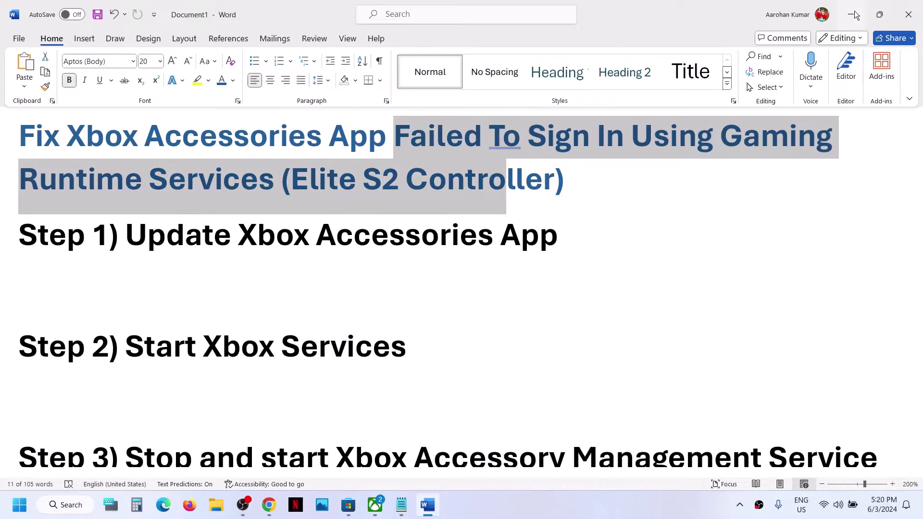
left_click(854, 14)
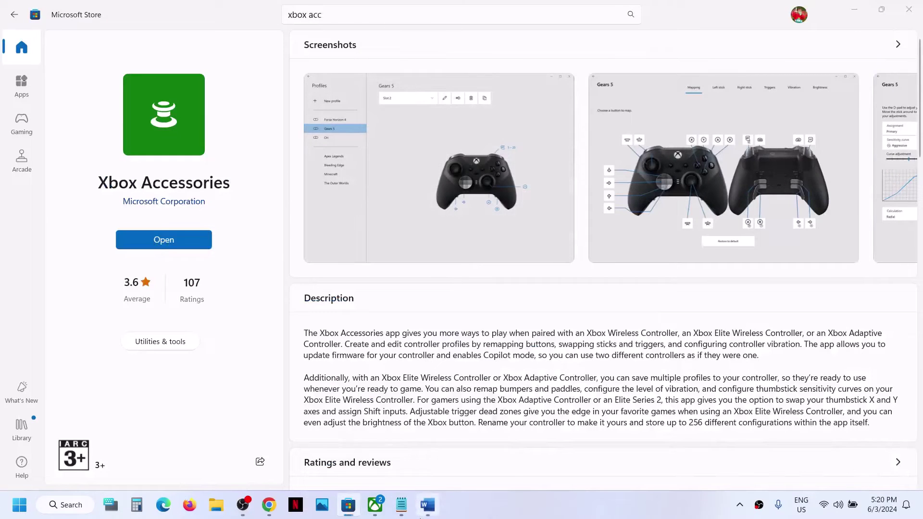
left_click(428, 504)
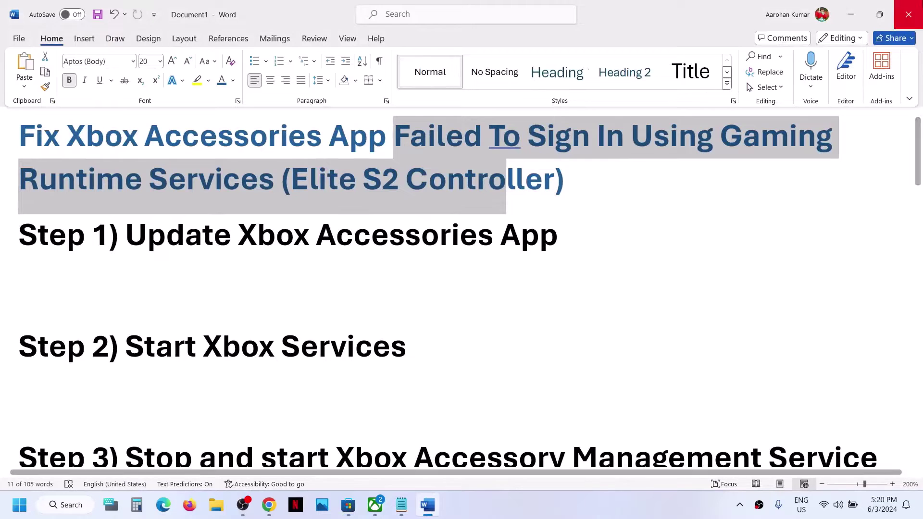
left_click(850, 14)
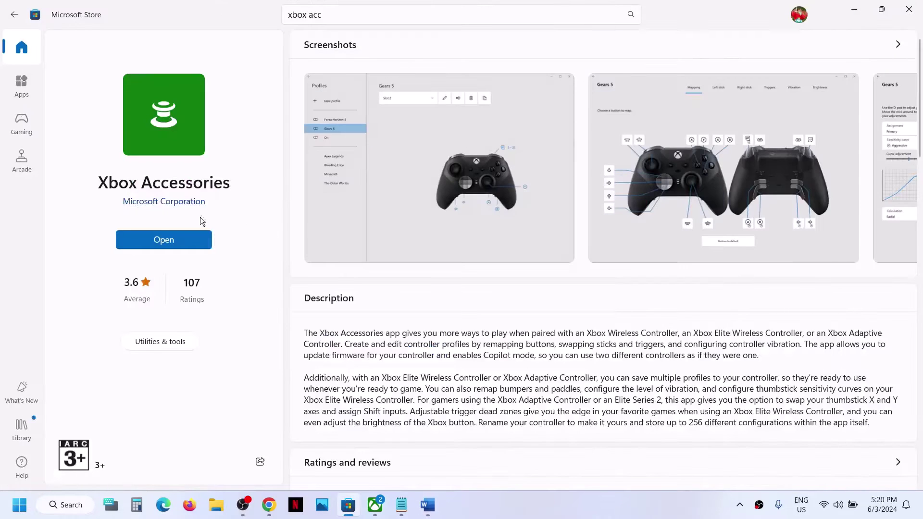
Step: Browse the Store Library of installed apps, including Gaming Services and Xbox Accessories
left_click(20, 435)
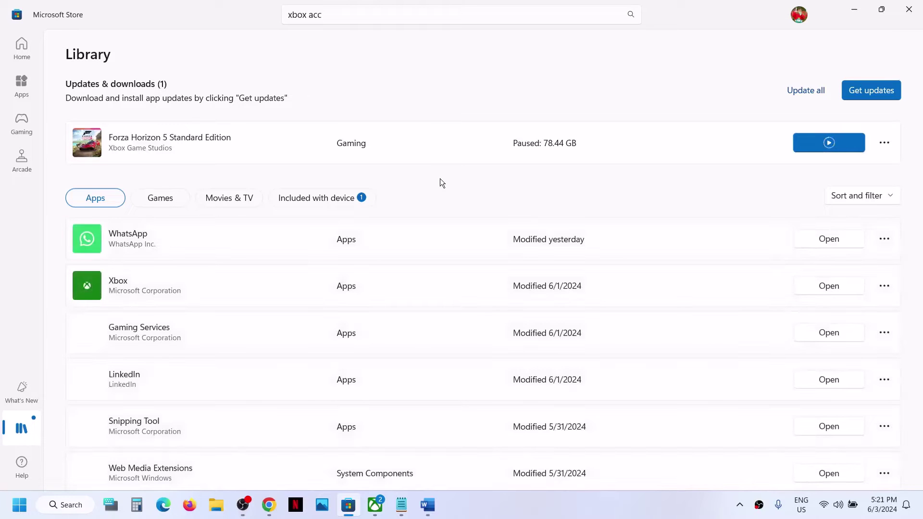
scroll(440, 181, "down", 2)
scroll(442, 183, "down", 6)
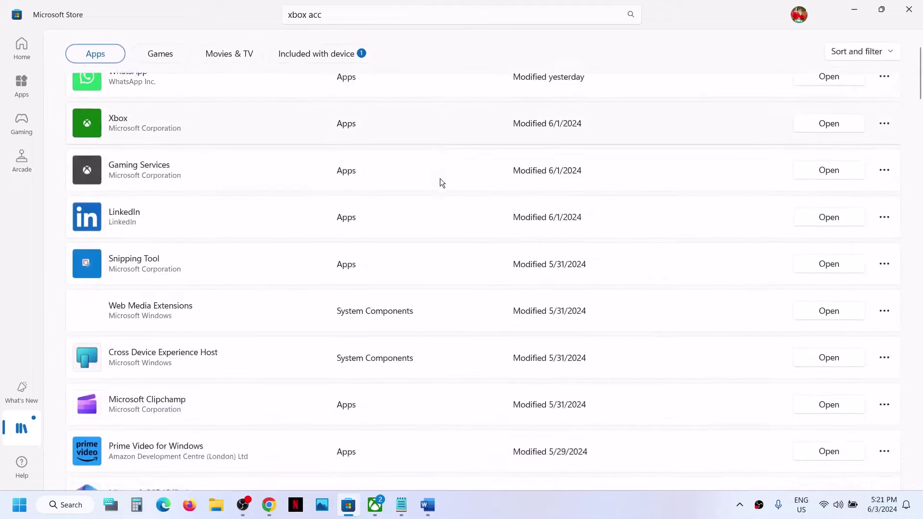
scroll(441, 182, "down", 10)
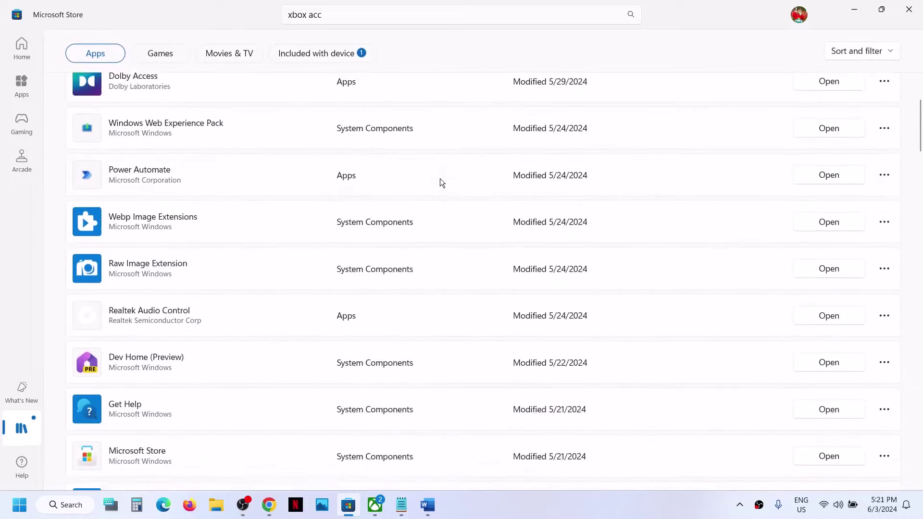
scroll(441, 182, "down", 10)
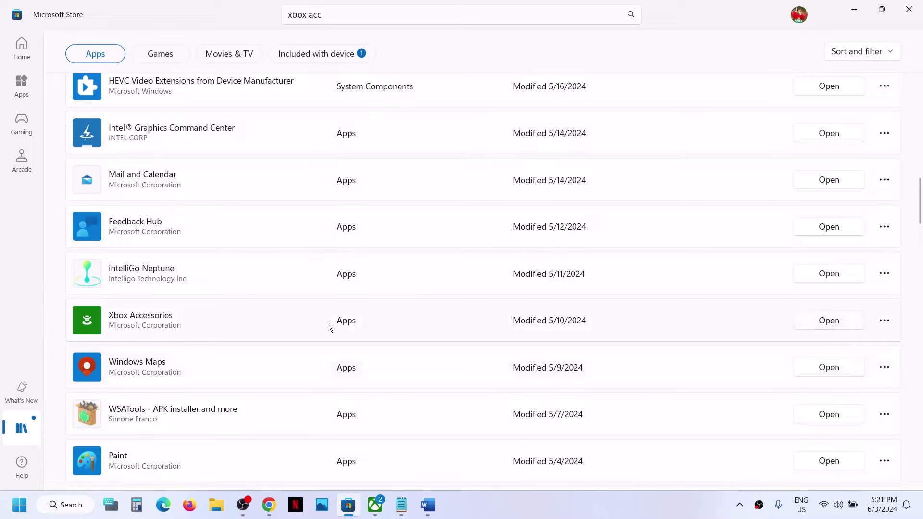
scroll(766, 264, "up", 2)
scroll(767, 263, "up", 10)
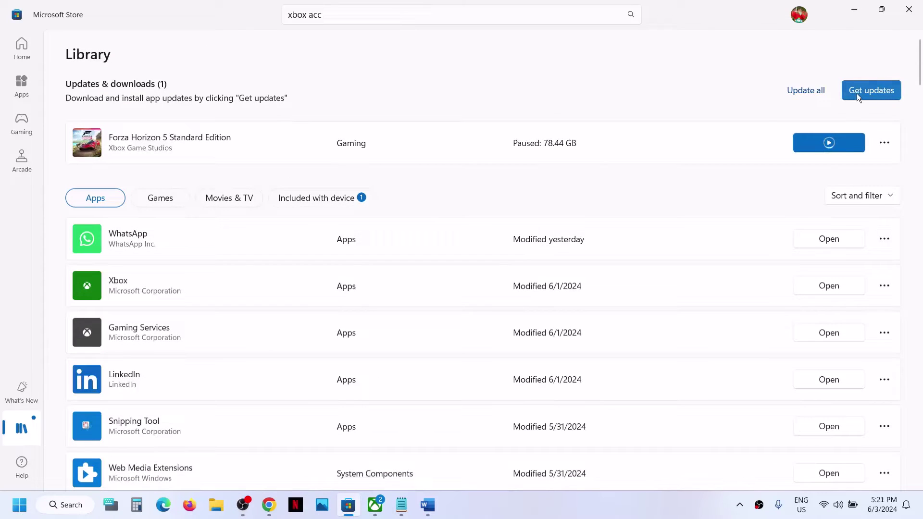
Step: Close Microsoft Store and review the next instruction in the Word notes
left_click(913, 9)
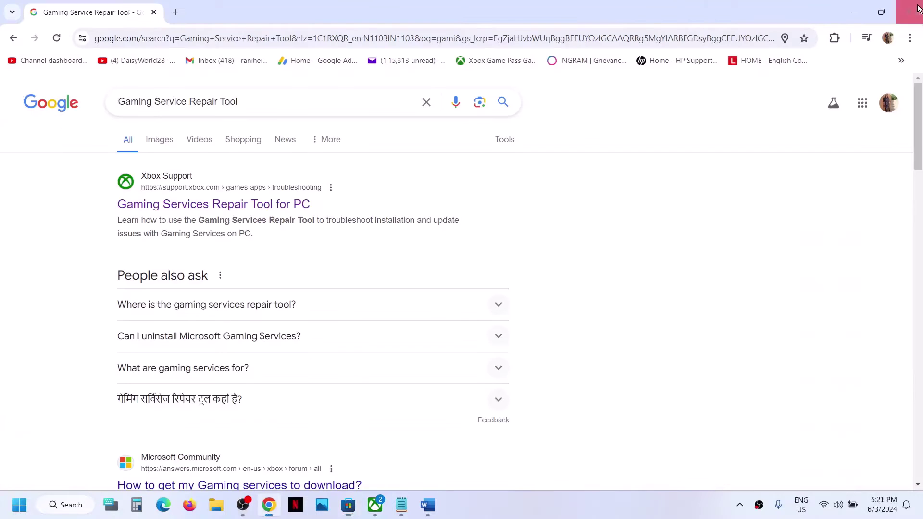
left_click(434, 509)
scroll(358, 306, "down", 1)
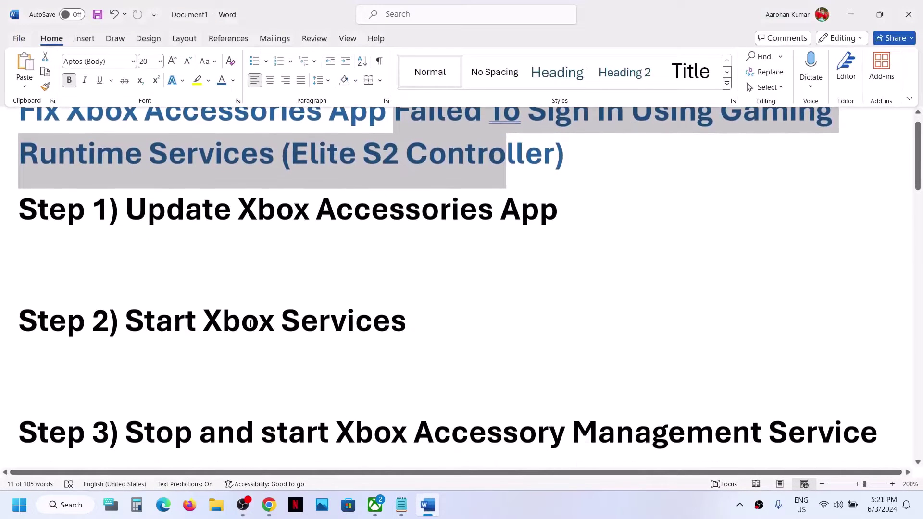
left_click_drag(126, 321, 331, 321)
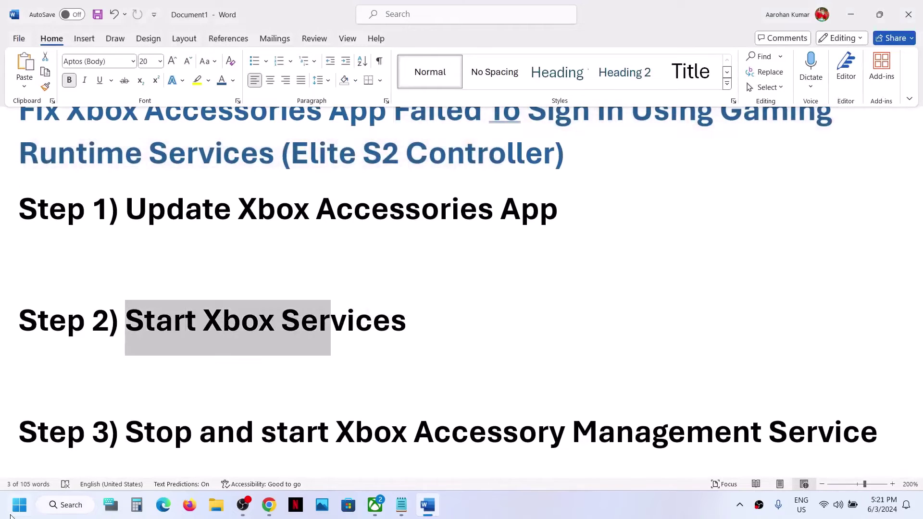
Step: Launch Services from a Start menu search for 'services' and maximize its window
left_click(16, 514)
type("se")
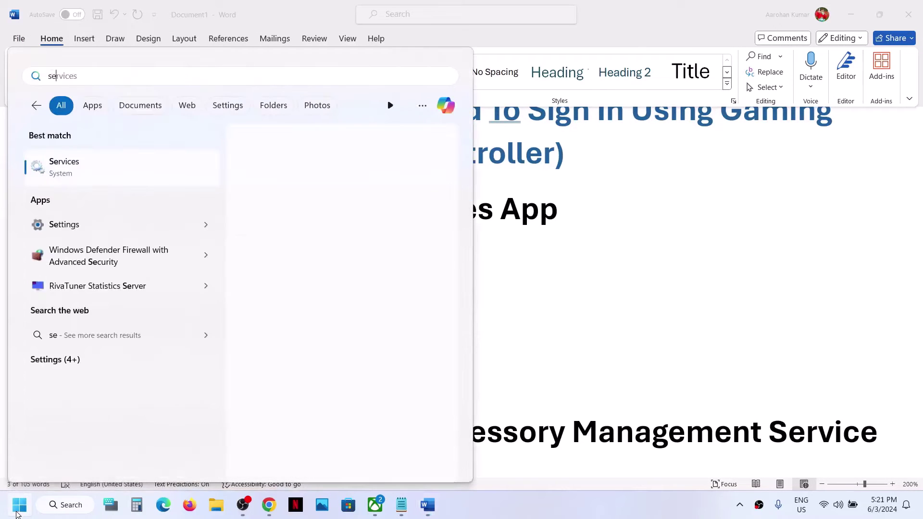
type("rvices")
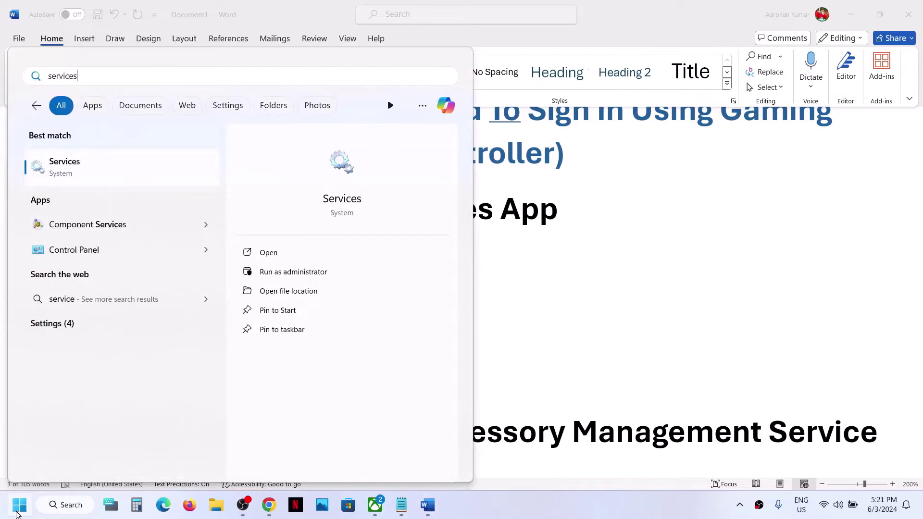
key("Return")
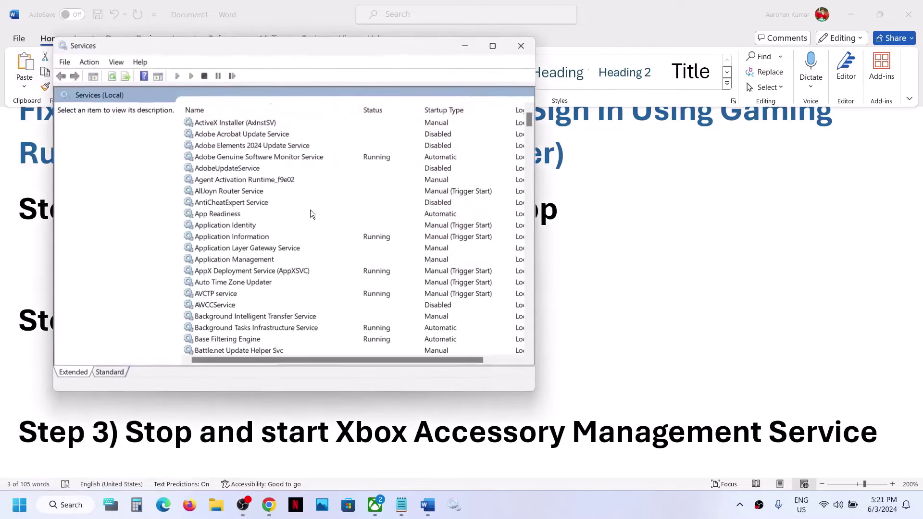
left_click(497, 47)
Step: Set Xbox Accessory Management Service startup type to Automatic
left_click(189, 339)
key("x")
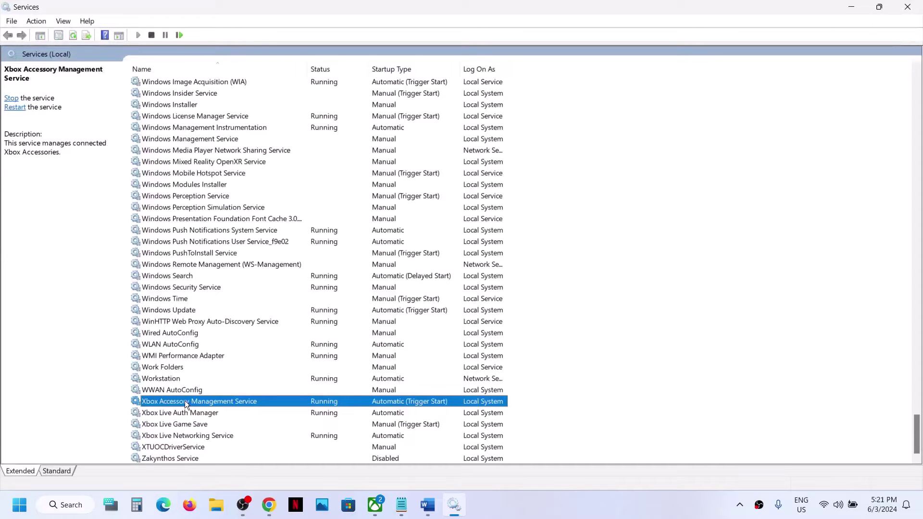
double_click(221, 400)
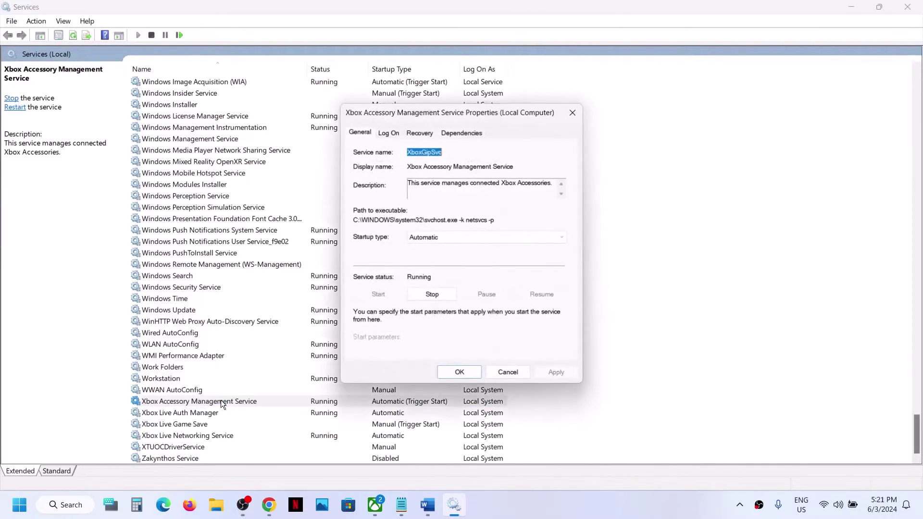
left_click(431, 244)
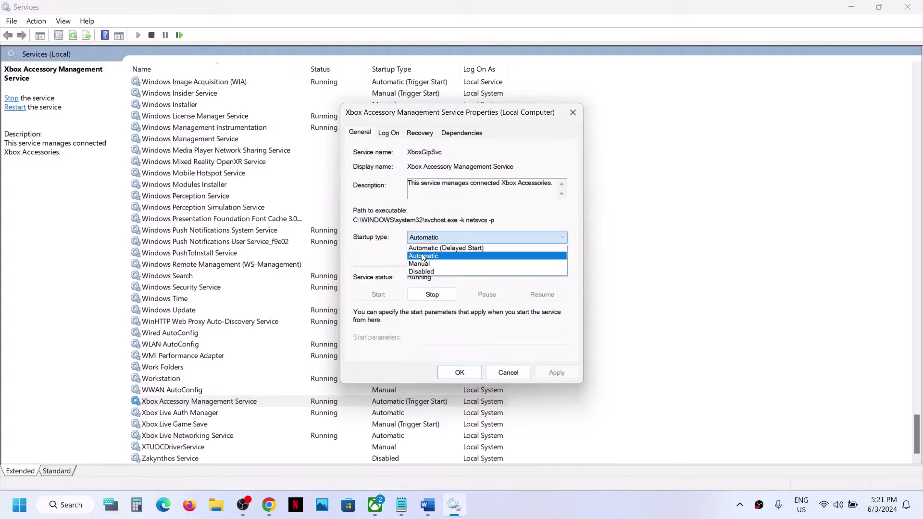
left_click(422, 256)
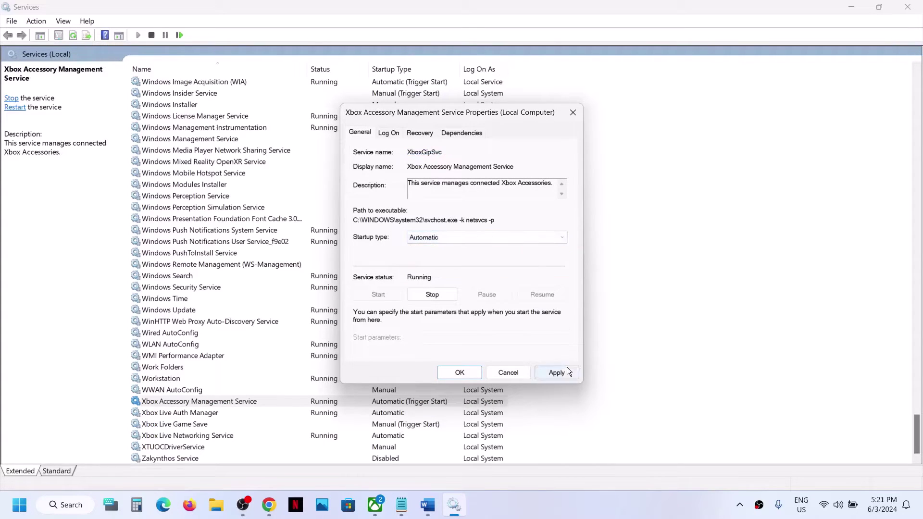
left_click(567, 368)
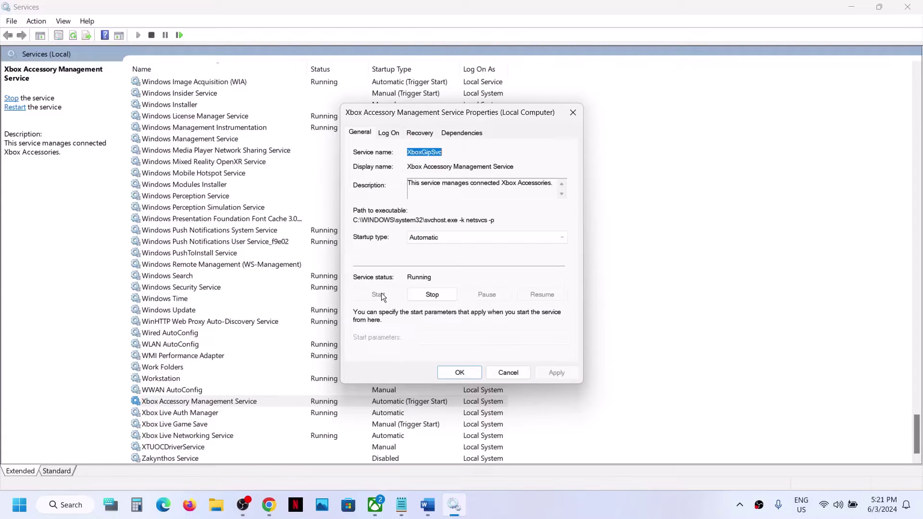
left_click(450, 371)
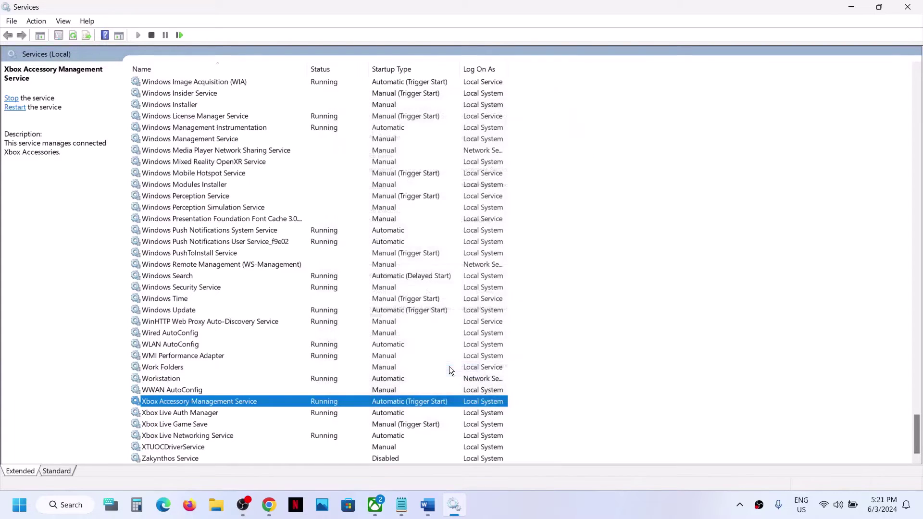
Step: Confirm Xbox Live Auth Manager keeps Automatic startup
double_click(151, 415)
left_click(430, 240)
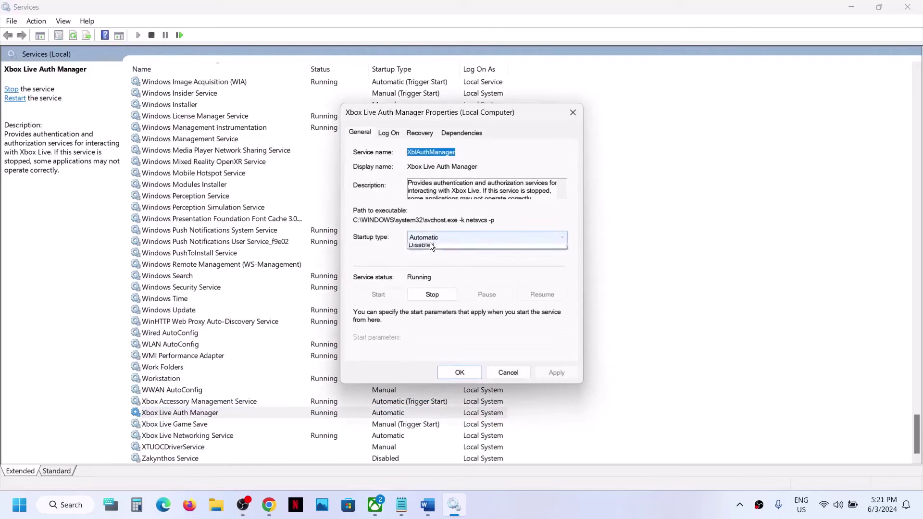
left_click(495, 307)
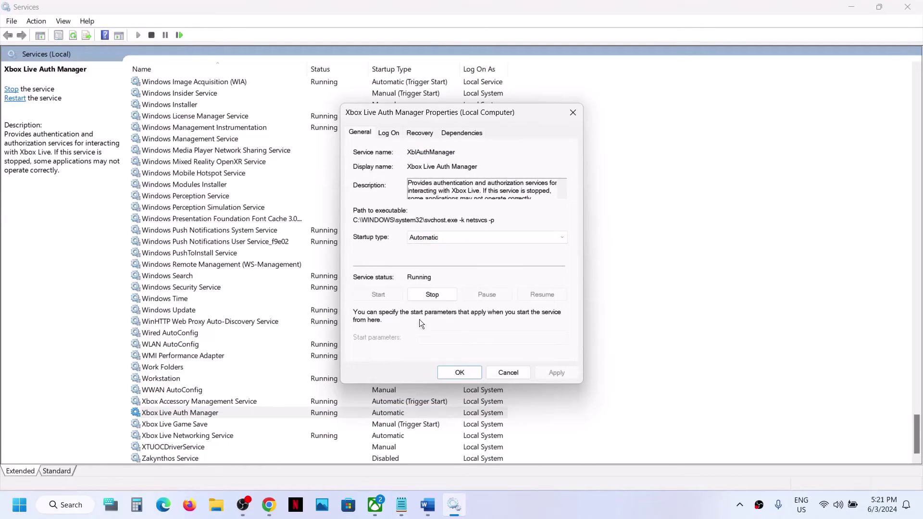
left_click(458, 372)
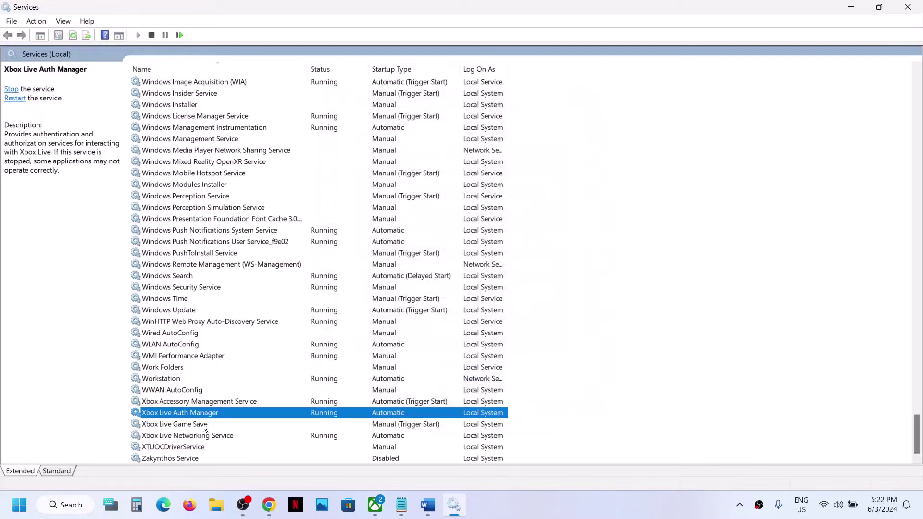
Step: Set Xbox Live Game Save to Automatic startup and start the service
double_click(178, 428)
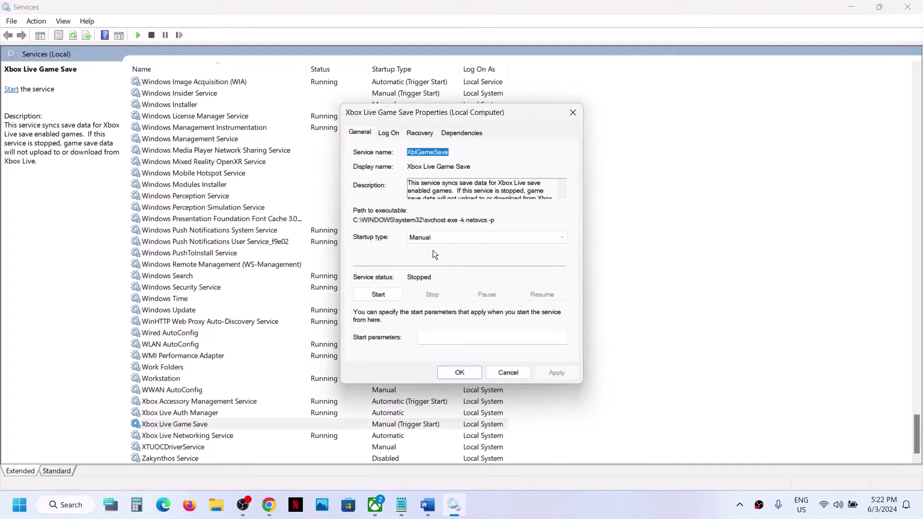
left_click(430, 241)
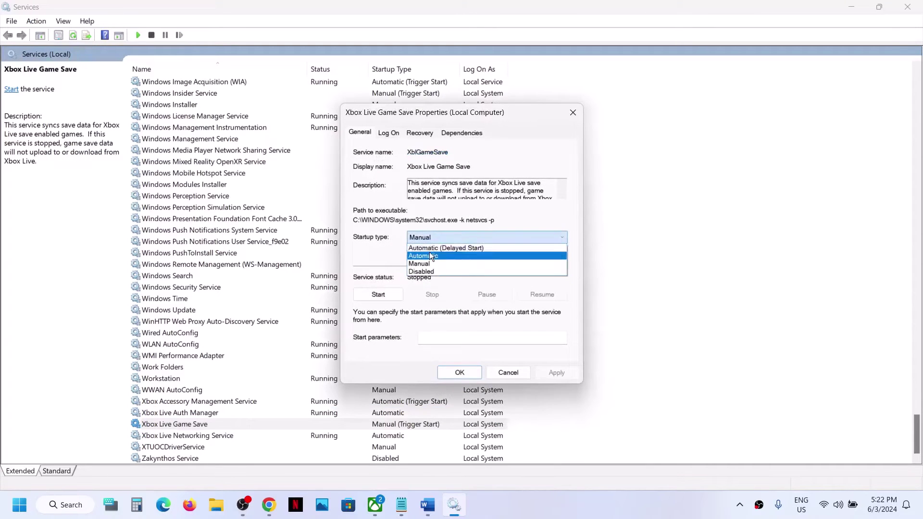
left_click(428, 253)
left_click(554, 373)
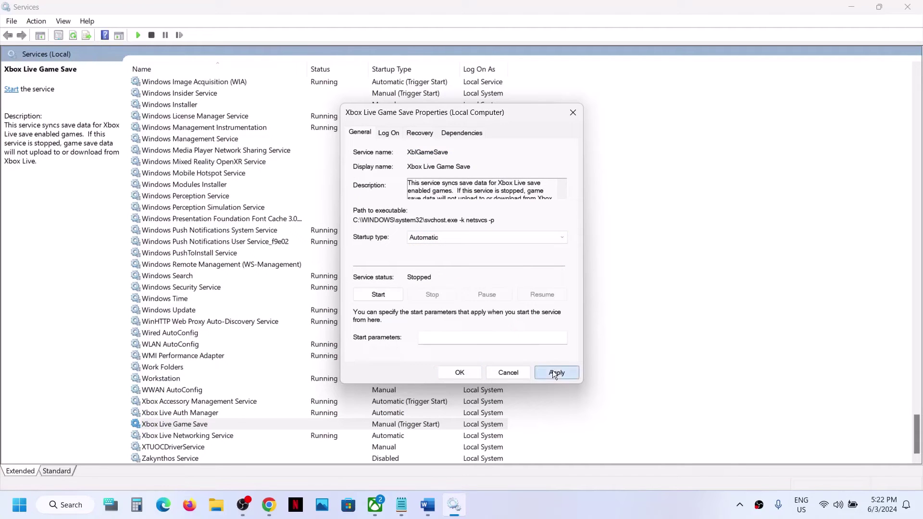
left_click(378, 294)
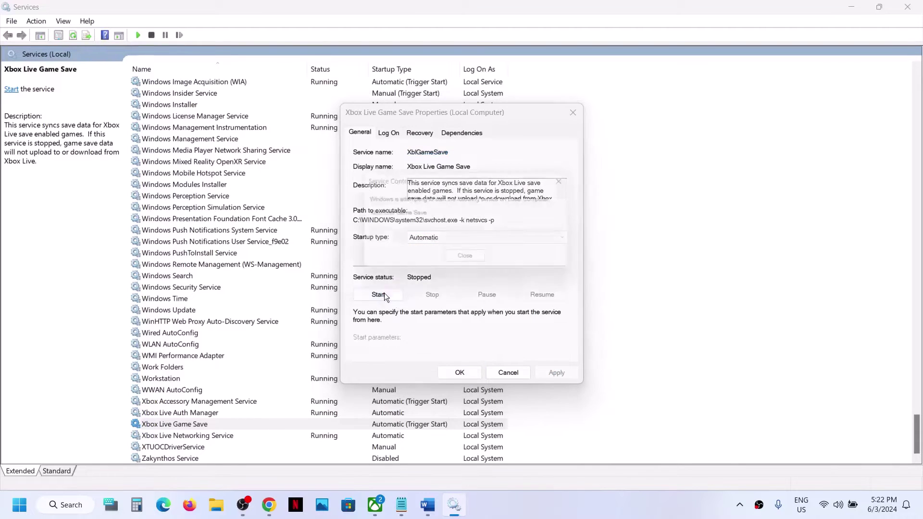
left_click(460, 373)
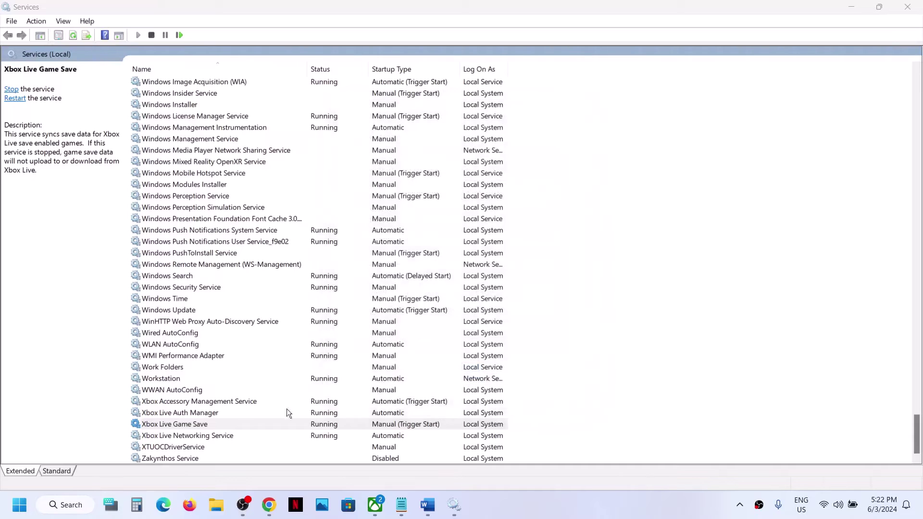
Step: Review Xbox Live Networking Service properties and close them unchanged
left_click(198, 436)
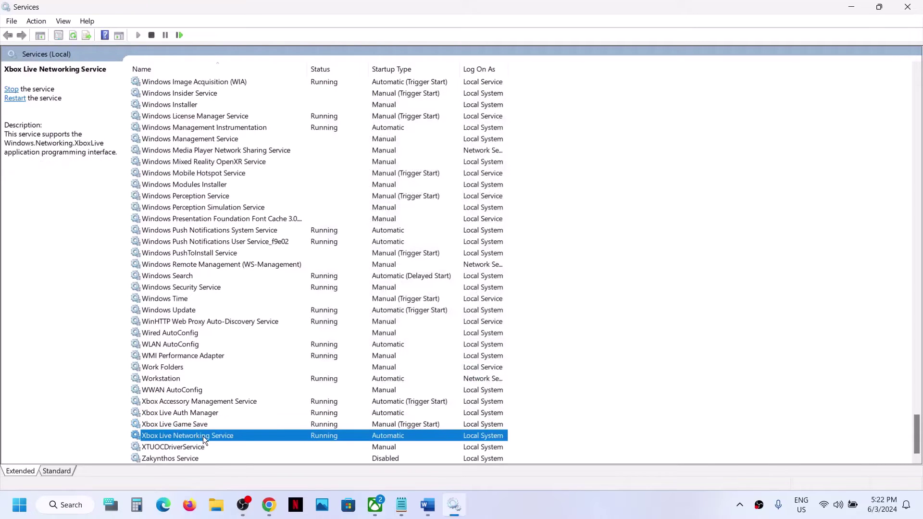
double_click(203, 436)
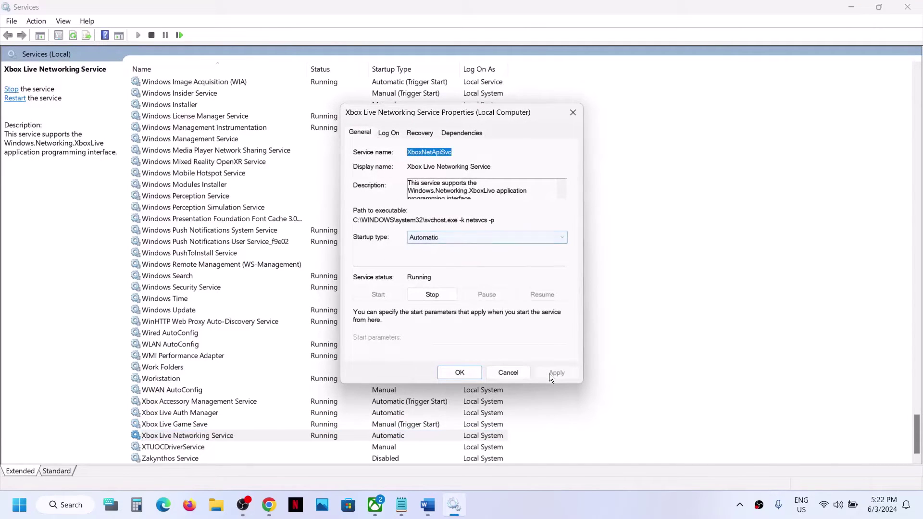
left_click(459, 372)
Step: Read the Step 3 instruction in the Word notes, then return to Services
left_click(428, 505)
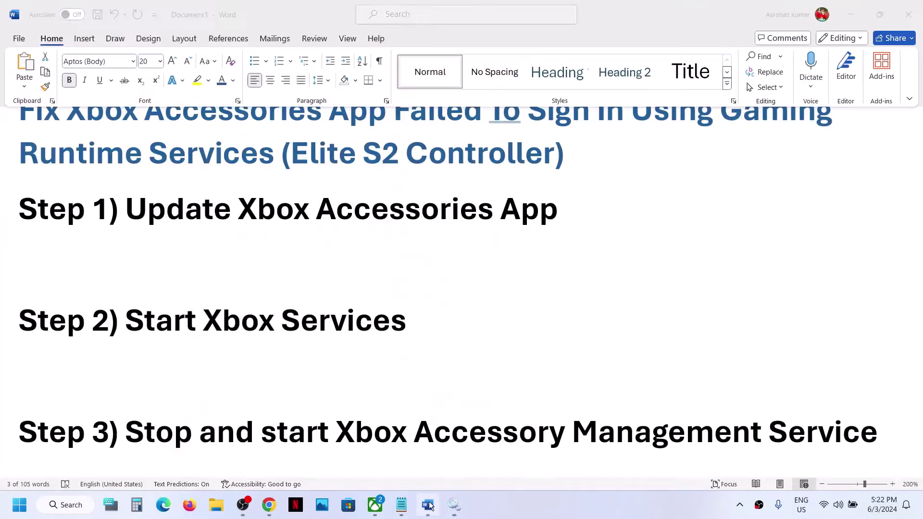
scroll(416, 250, "down", 2)
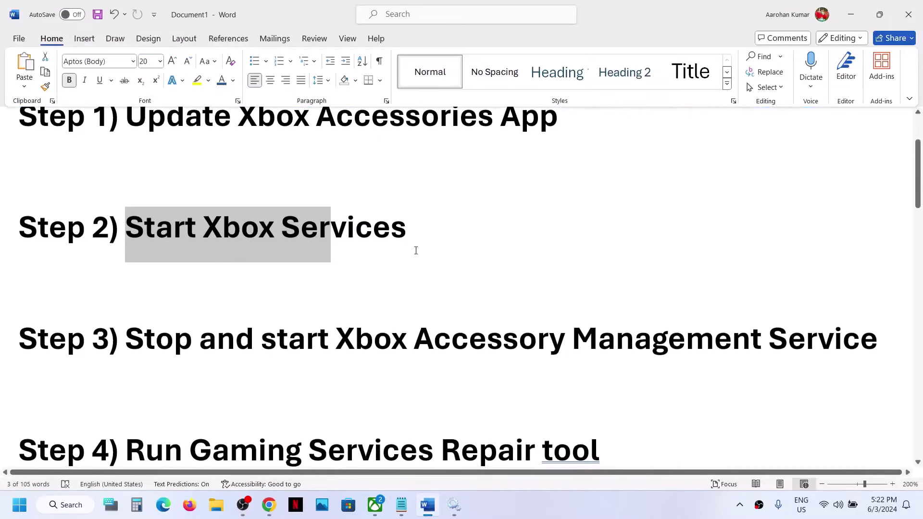
left_click_drag(127, 343, 434, 344)
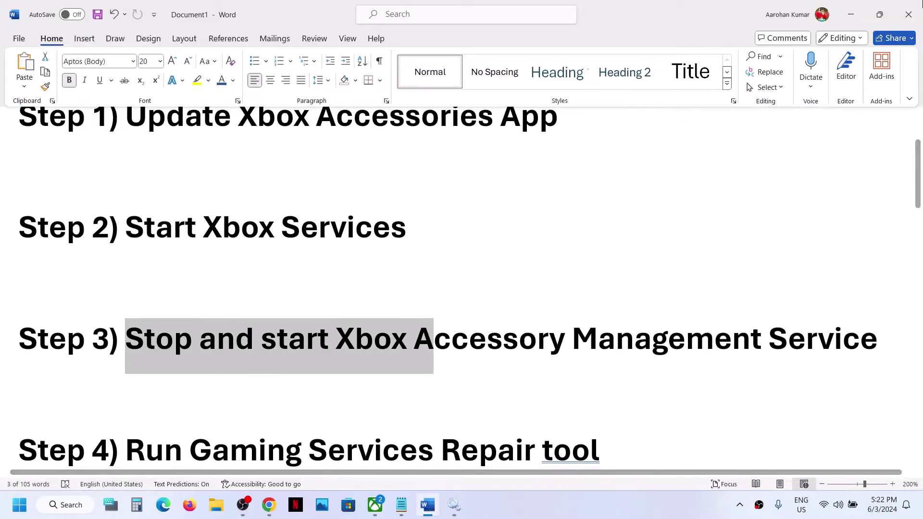
left_click(846, 19)
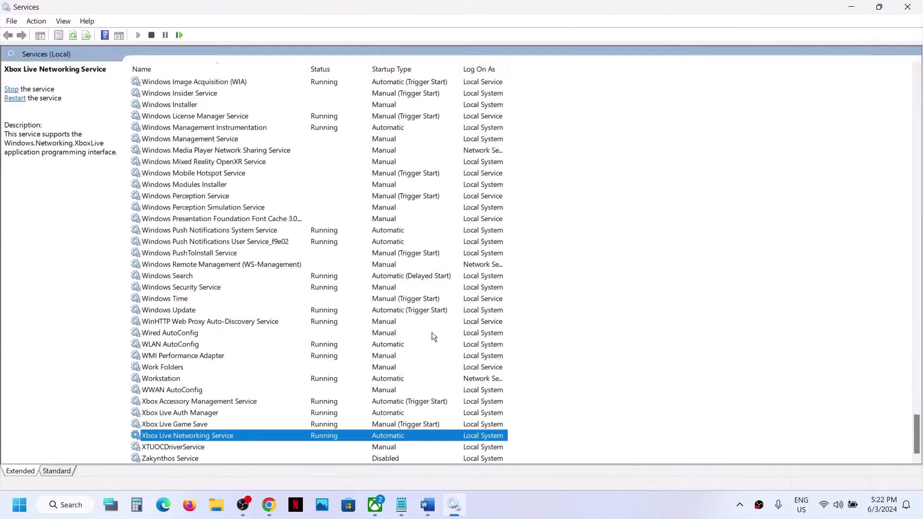
Step: Keep Xbox Accessory Management Service startup at Automatic and apply it
left_click(186, 402)
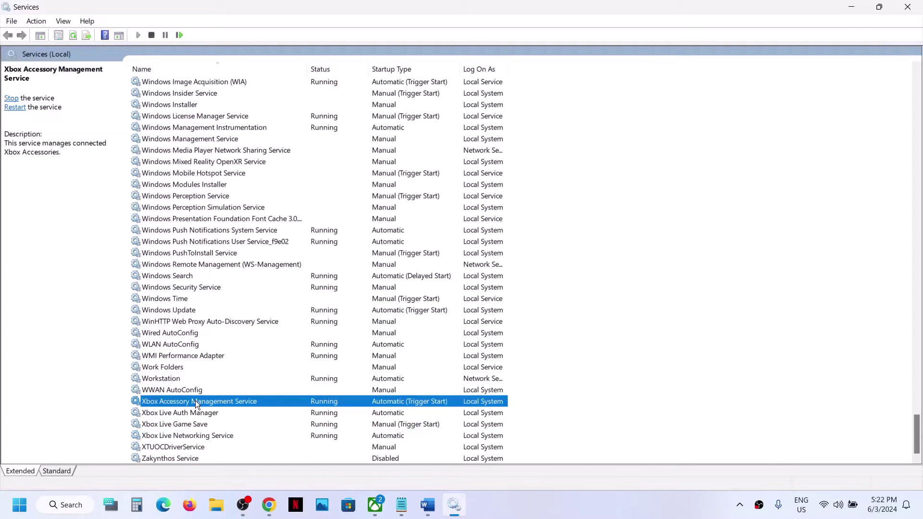
double_click(195, 402)
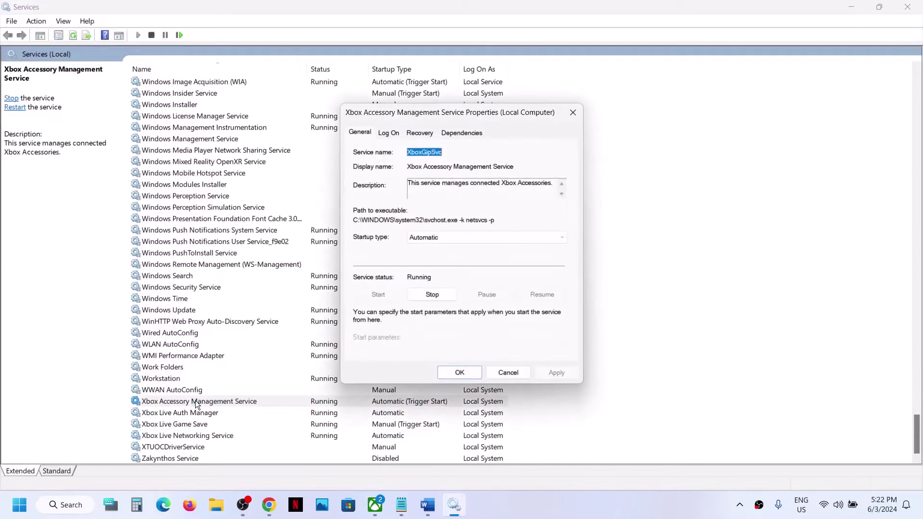
left_click(484, 241)
left_click(442, 258)
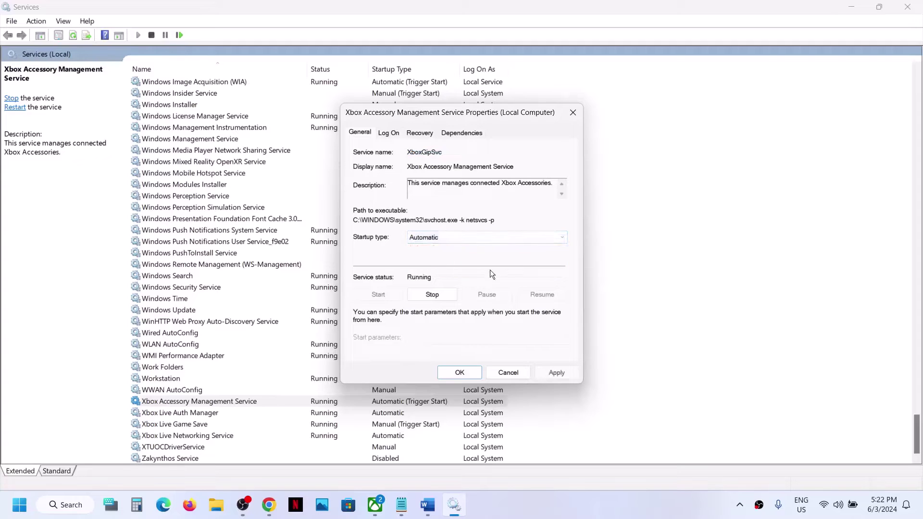
left_click(553, 373)
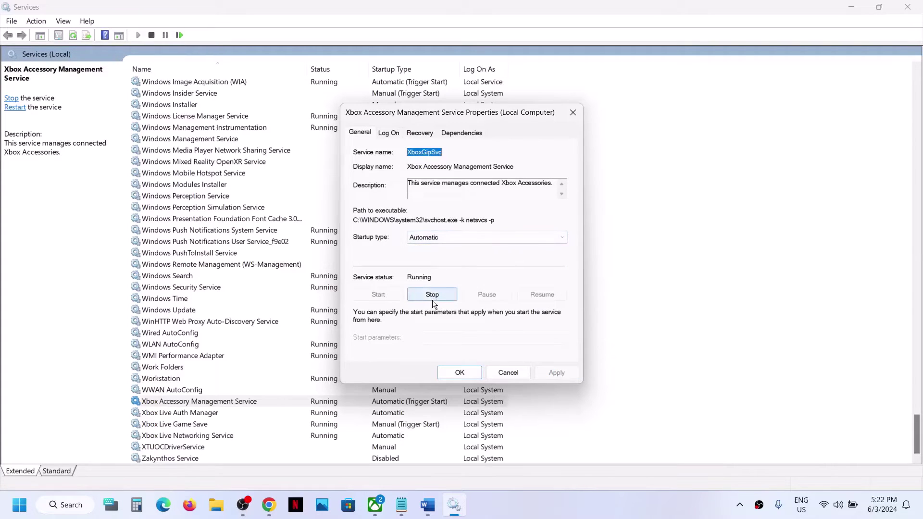
left_click(469, 376)
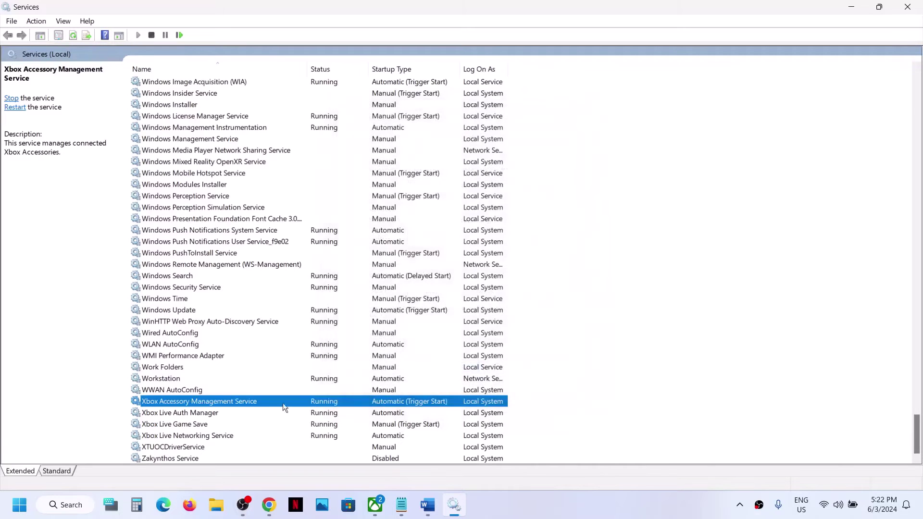
Step: Stop Xbox Accessory Management Service, then start it again
right_click(225, 401)
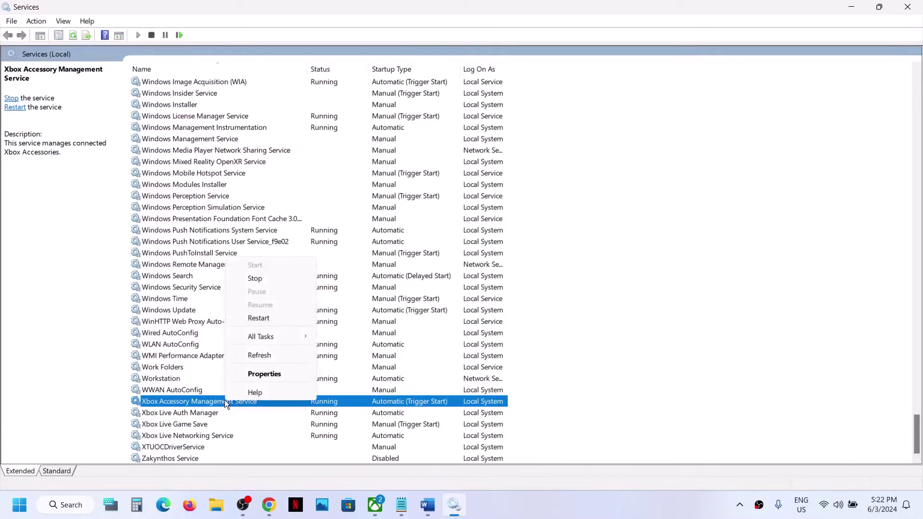
left_click(262, 283)
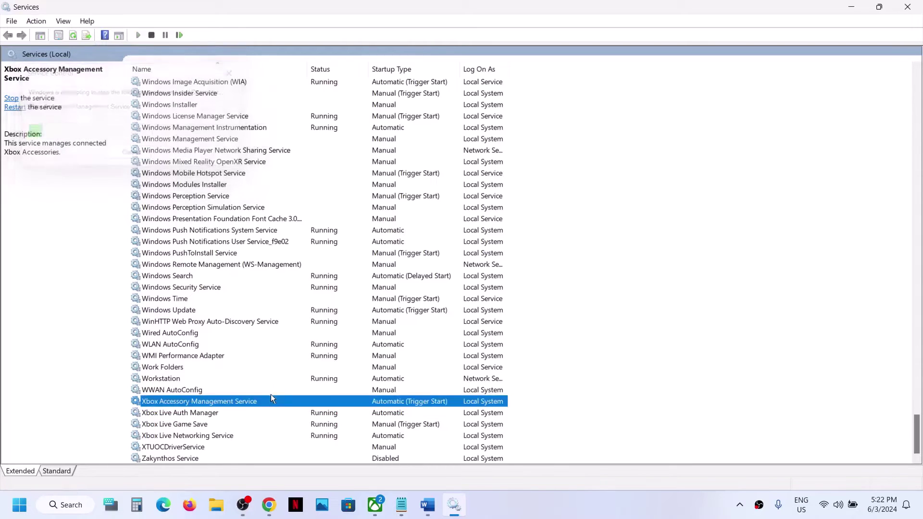
right_click(239, 401)
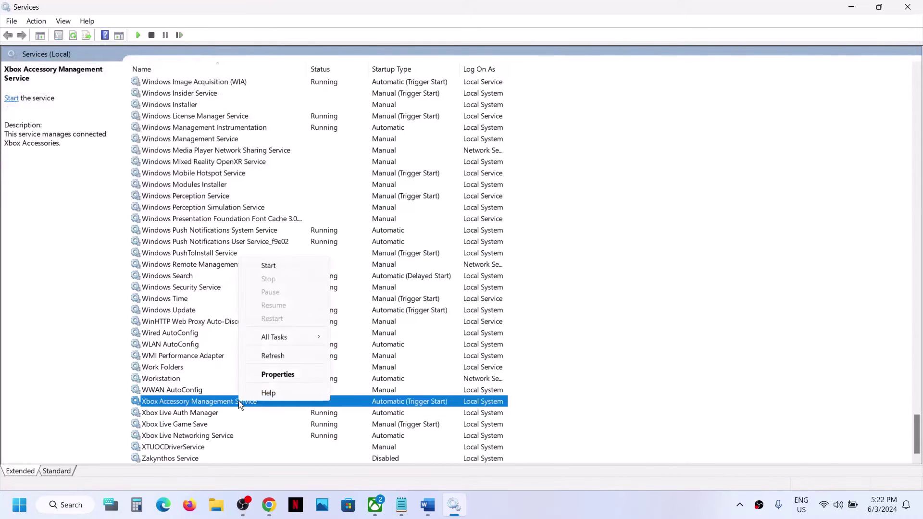
left_click(284, 264)
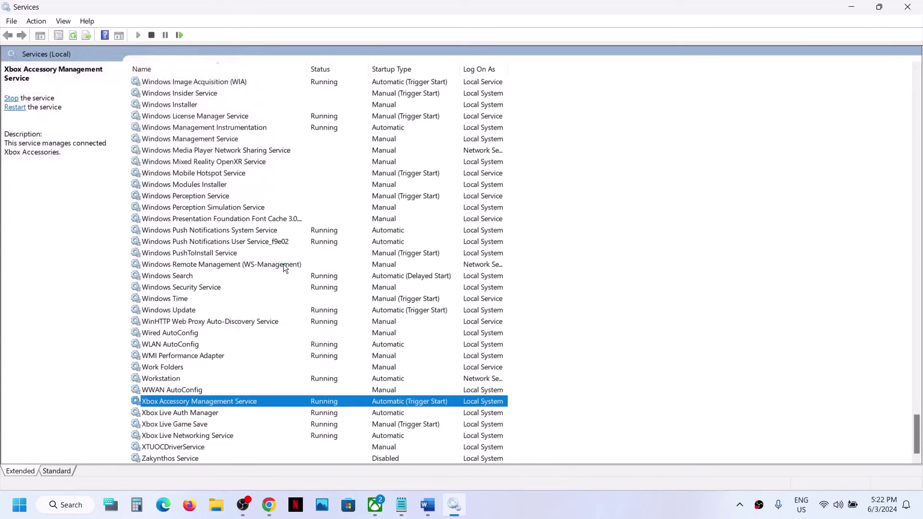
Step: Read the Step 4 repair tool instruction in Word and switch to Chrome
left_click(426, 502)
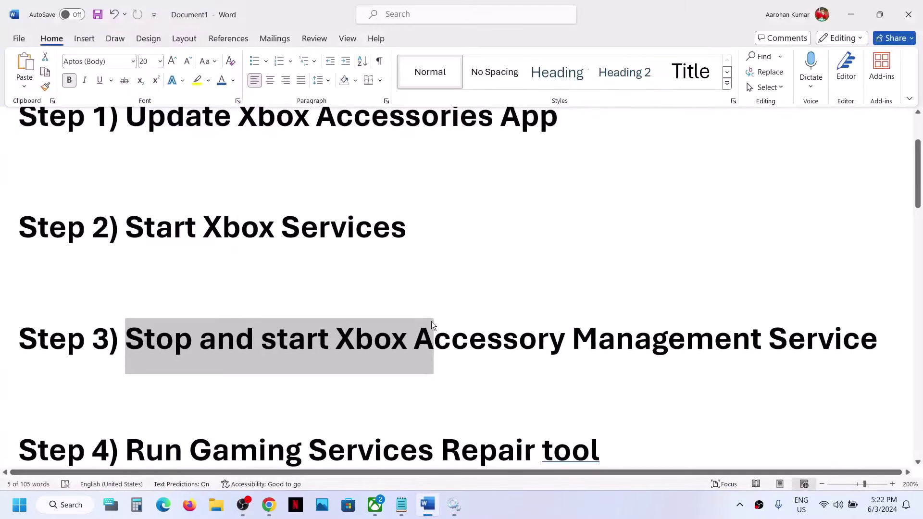
scroll(418, 322, "down", 2)
left_click_drag(257, 361, 537, 361)
left_click(268, 505)
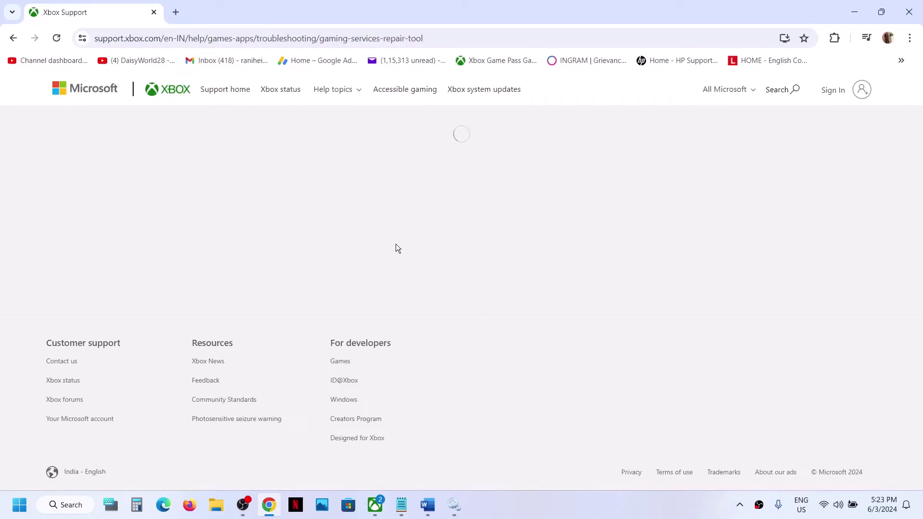
Step: Expand Downloadable version, download the Gaming Services Repair Tool for PC, and run it
scroll(261, 311, "down", 2)
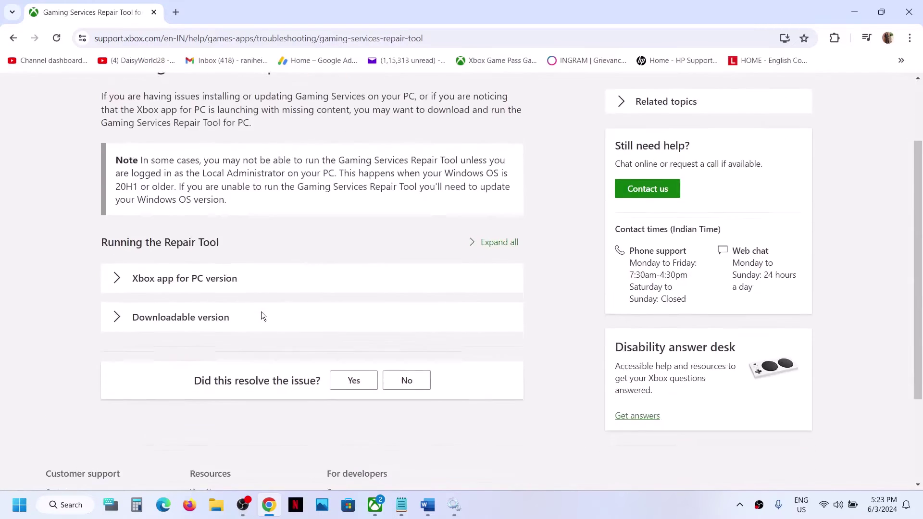
left_click(177, 403)
scroll(178, 402, "down", 5)
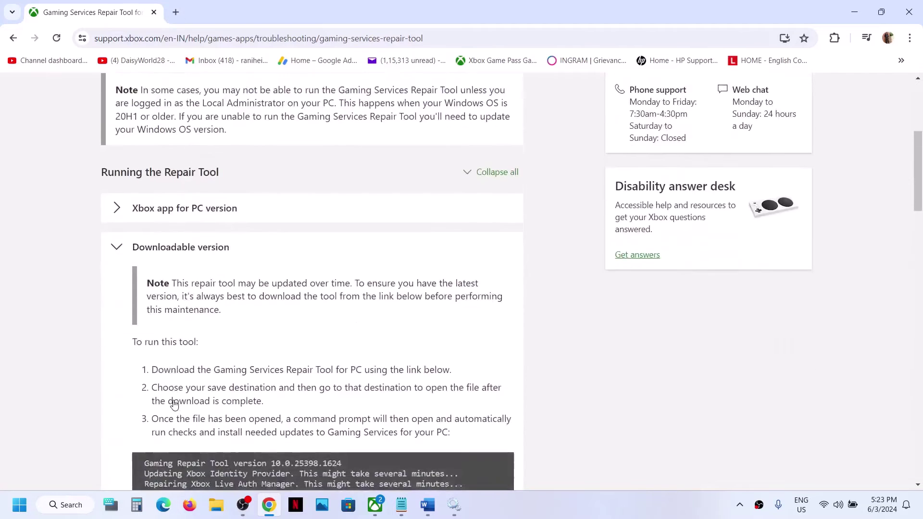
scroll(174, 400, "down", 5)
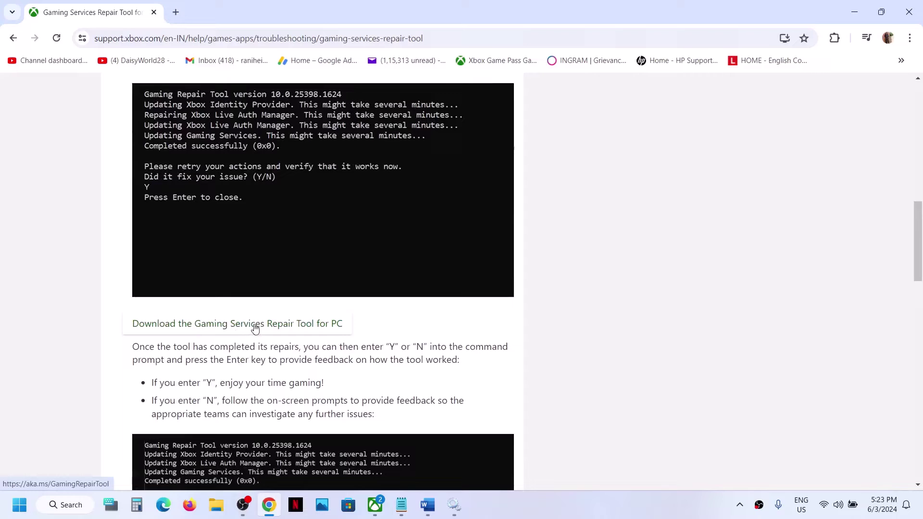
left_click(255, 328)
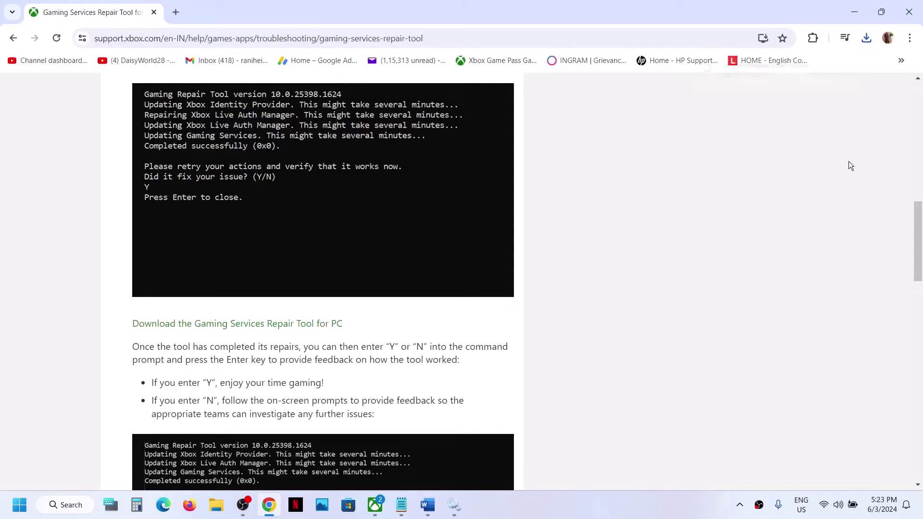
left_click(786, 73)
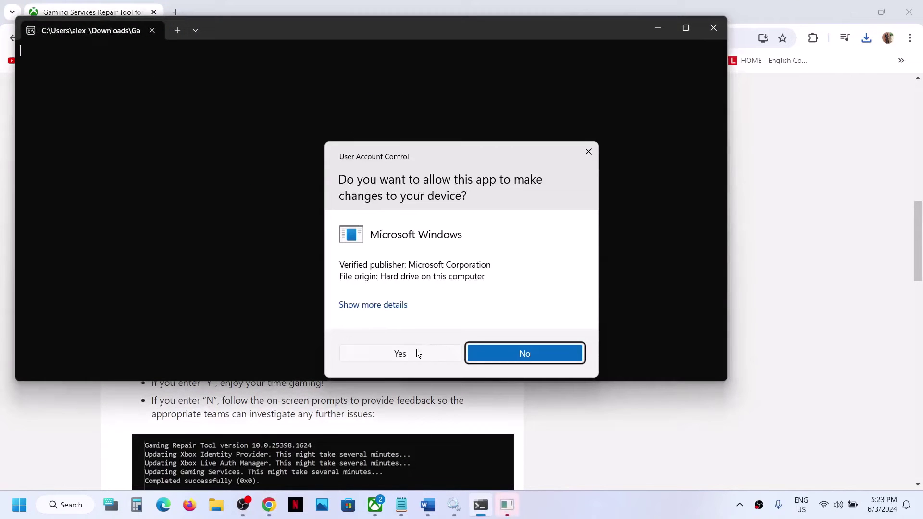
Step: Allow the repair tool to run until it completes successfully, then close its console
left_click(400, 354)
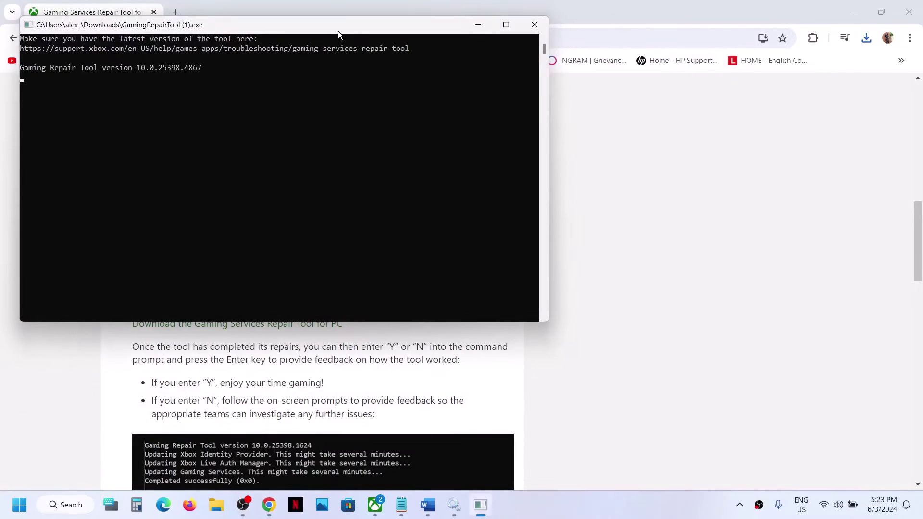
left_click_drag(339, 30, 592, 128)
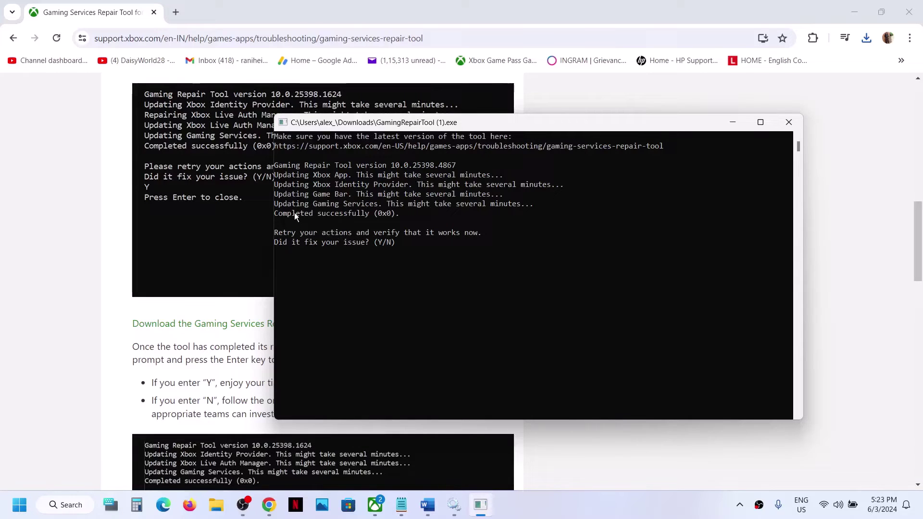
left_click_drag(292, 214, 416, 214)
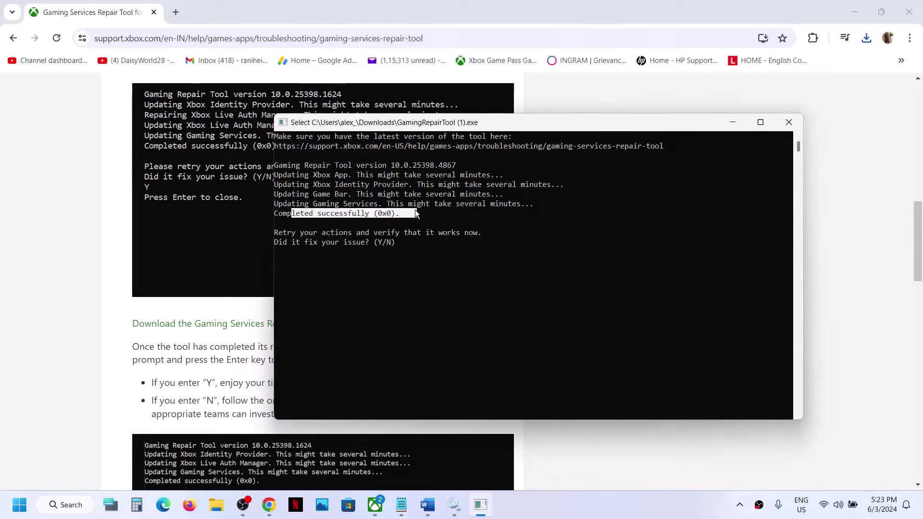
left_click(800, 120)
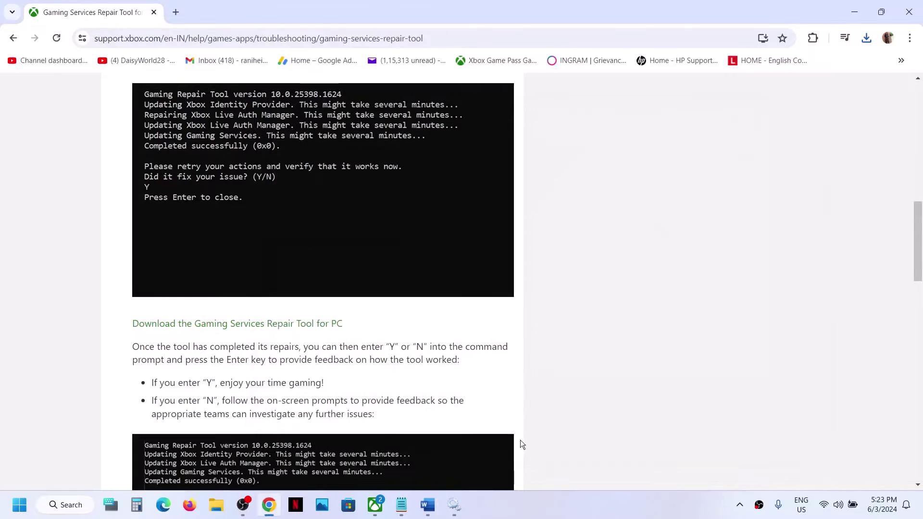
Step: Read the Step 5 Xbox app login instruction in Word, then bring up the Xbox app
left_click(428, 505)
scroll(355, 321, "down", 3)
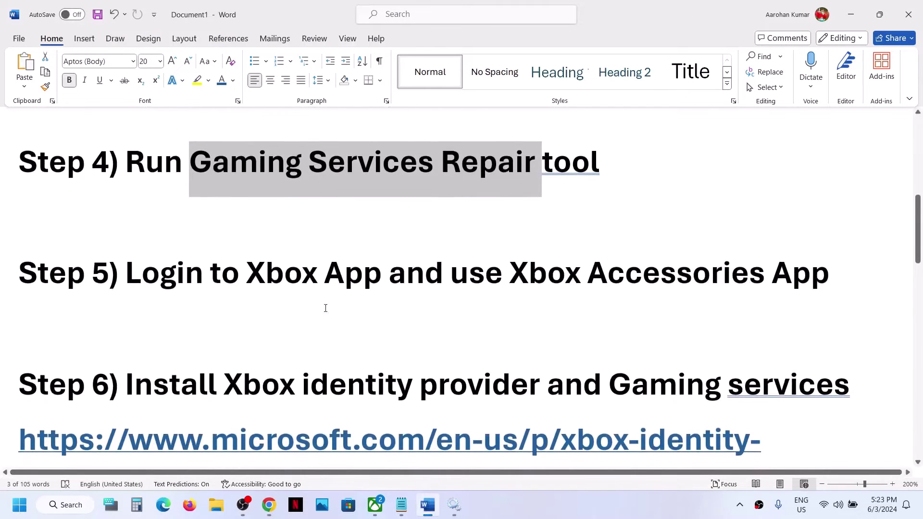
left_click_drag(163, 283, 702, 275)
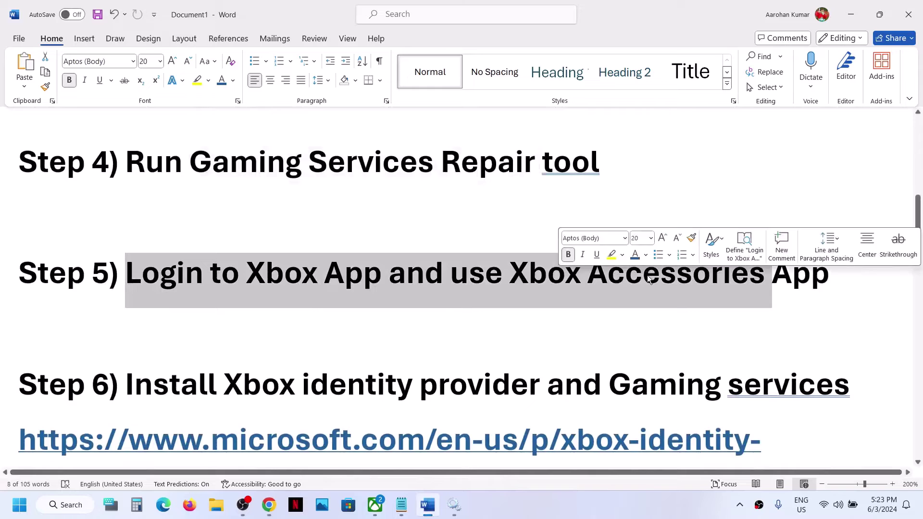
left_click(368, 504)
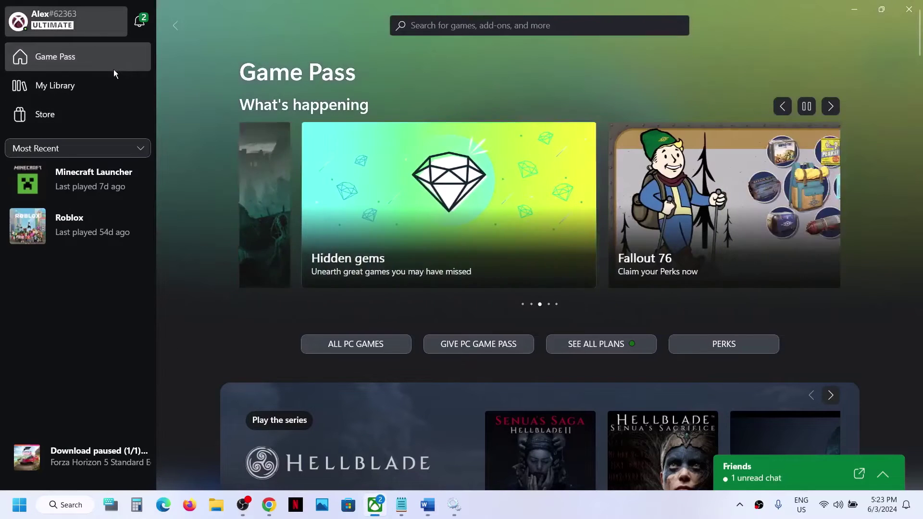
Step: Confirm the Xbox app account is still signed in and check Microsoft Store
left_click(59, 27)
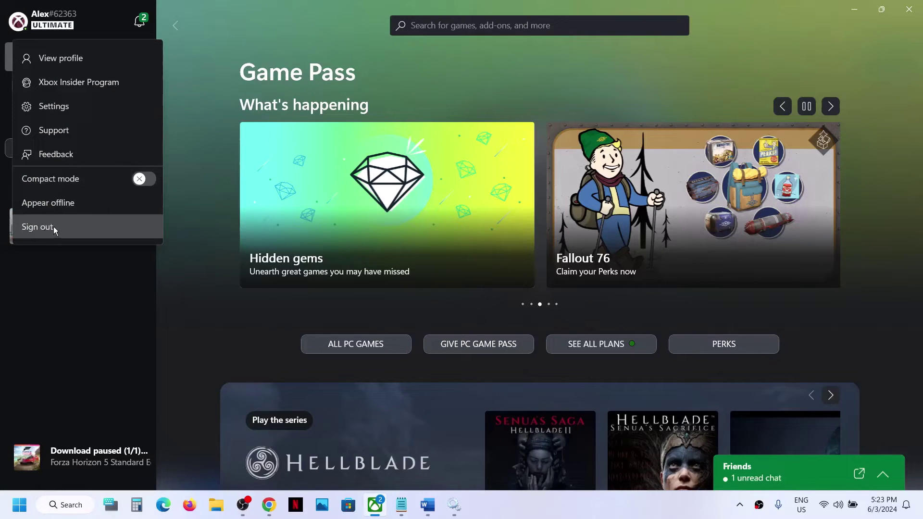
left_click(63, 16)
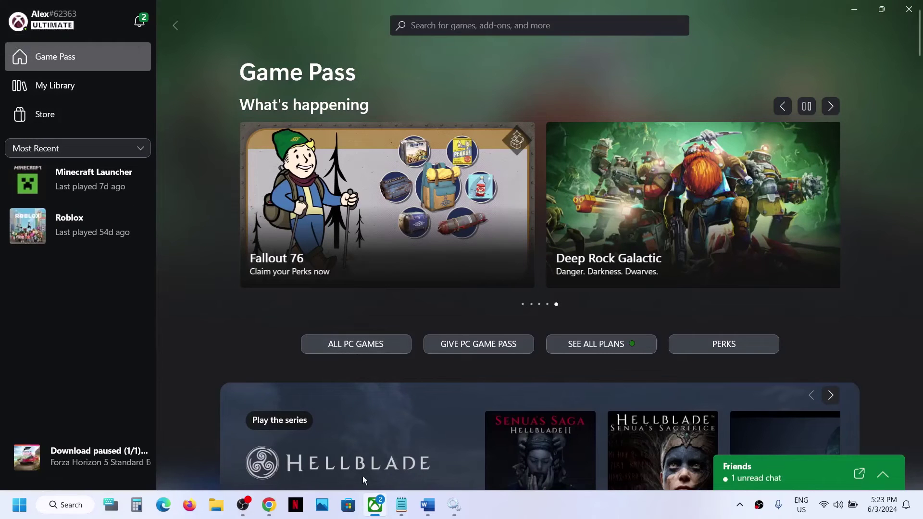
left_click(350, 505)
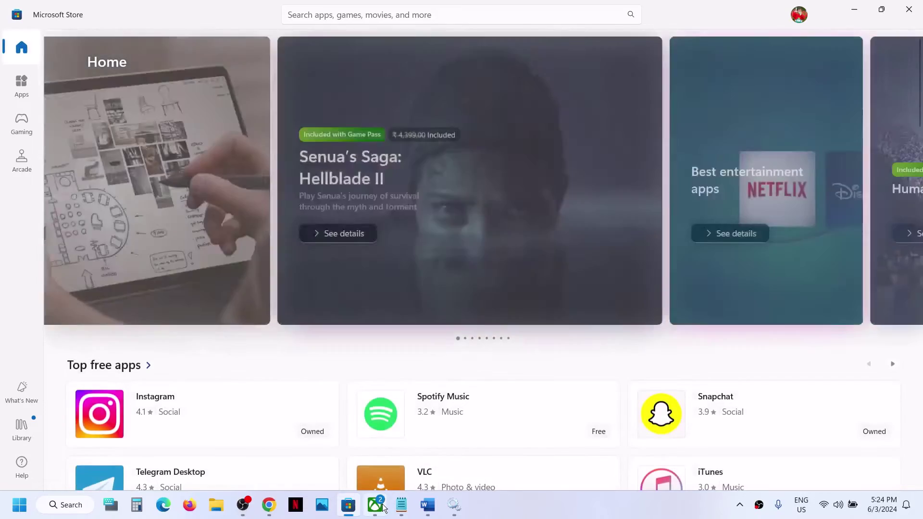
left_click(375, 505)
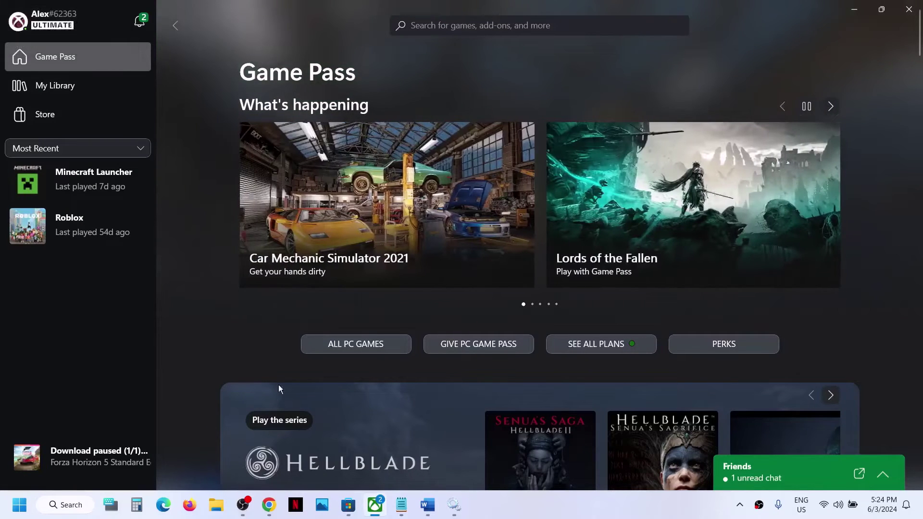
left_click(345, 505)
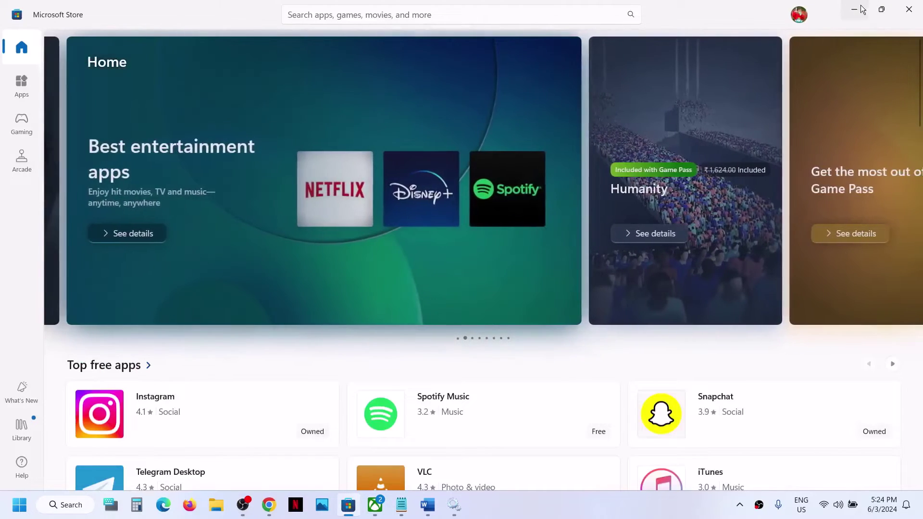
left_click(863, 10)
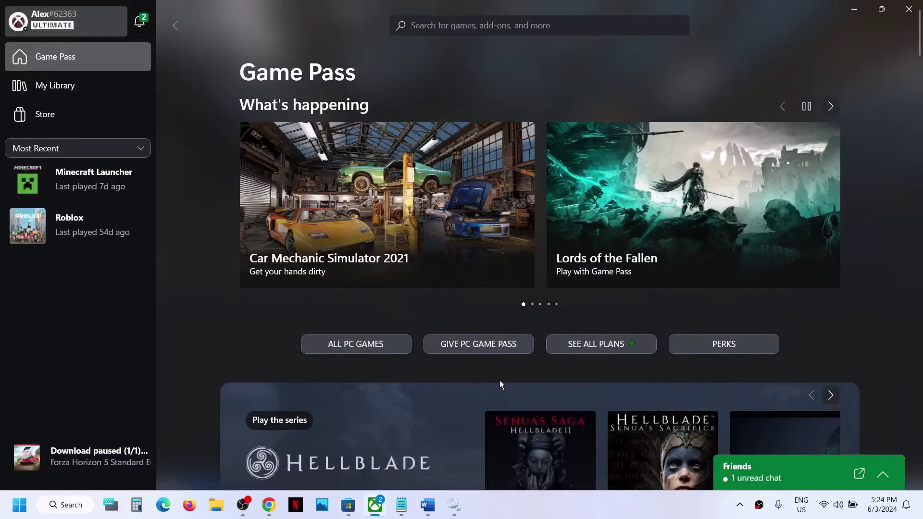
Step: Select the Step 6 Xbox Identity Provider link in Word and switch to Chrome
left_click(424, 506)
scroll(319, 299, "down", 4)
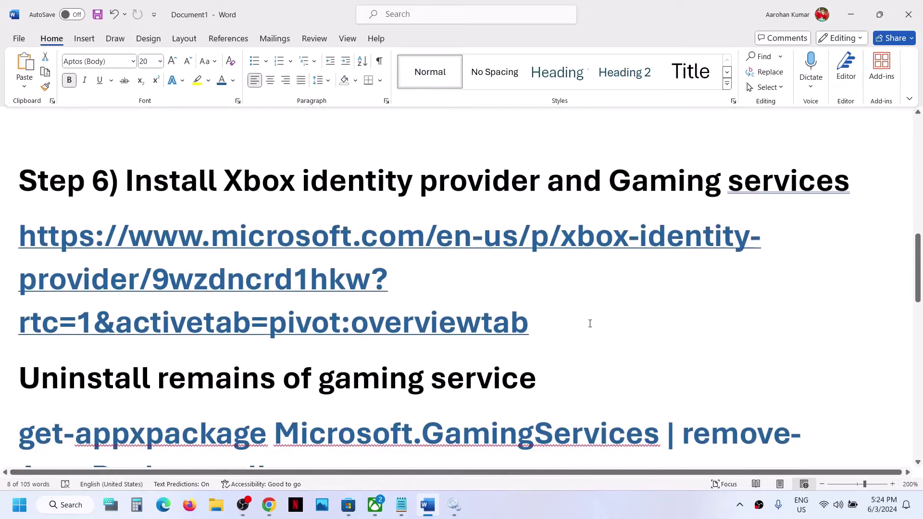
left_click_drag(560, 328, 43, 281)
key("ctrl+c")
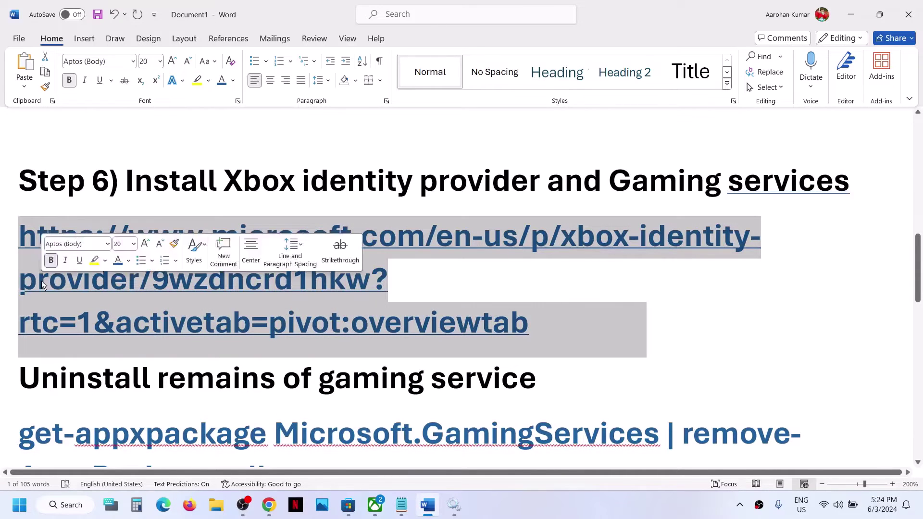
left_click(276, 507)
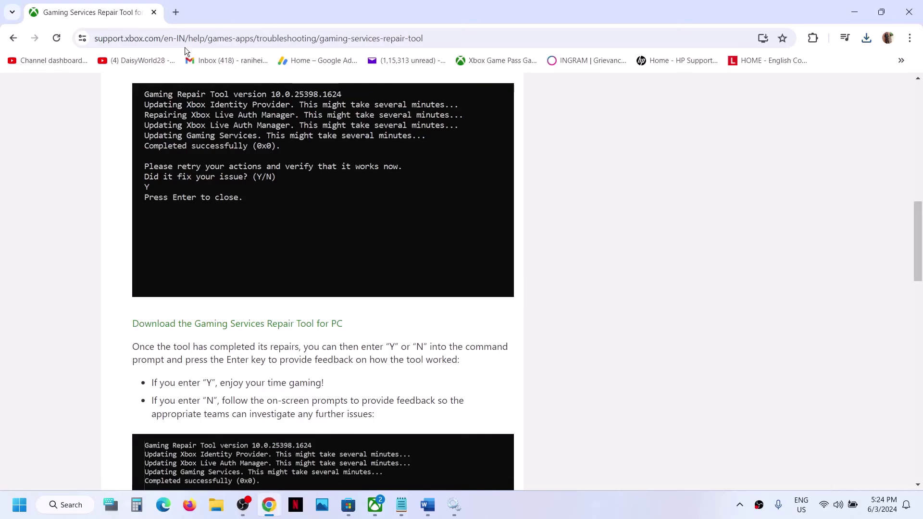
Step: Load the Xbox Identity Provider link in a new tab, download it, and open it in Microsoft Store
left_click(176, 12)
key("ctrl+v")
key("Return")
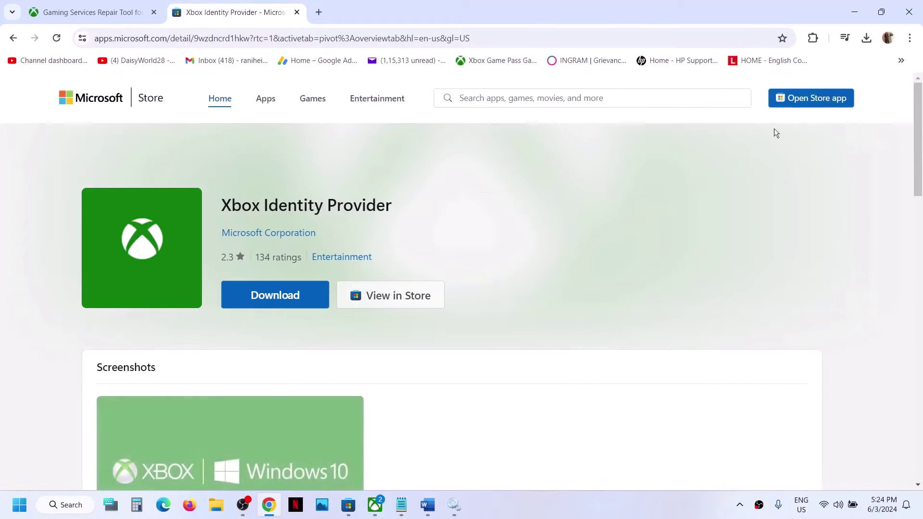
left_click(285, 300)
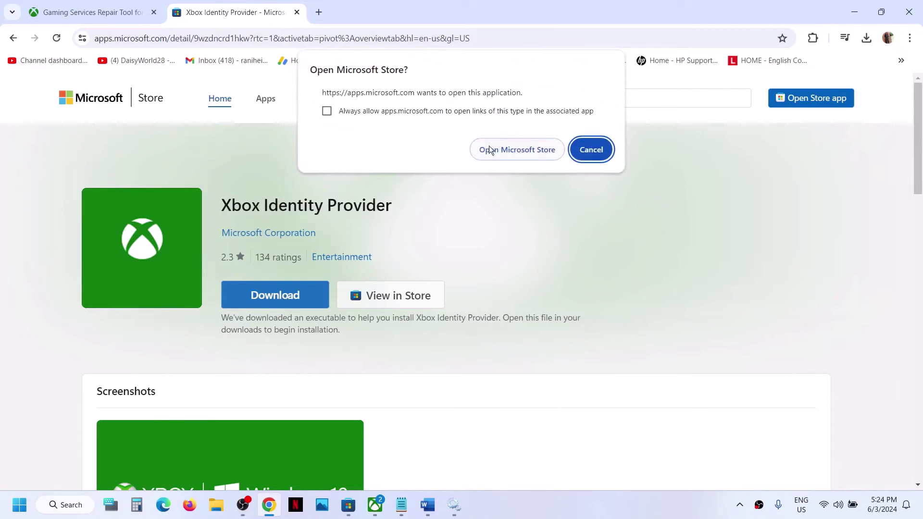
left_click(493, 143)
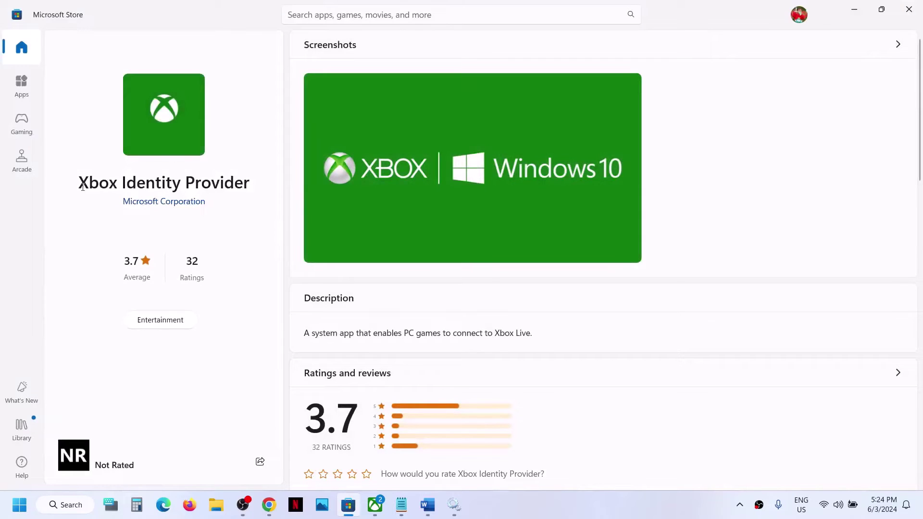
left_click_drag(82, 185, 255, 187)
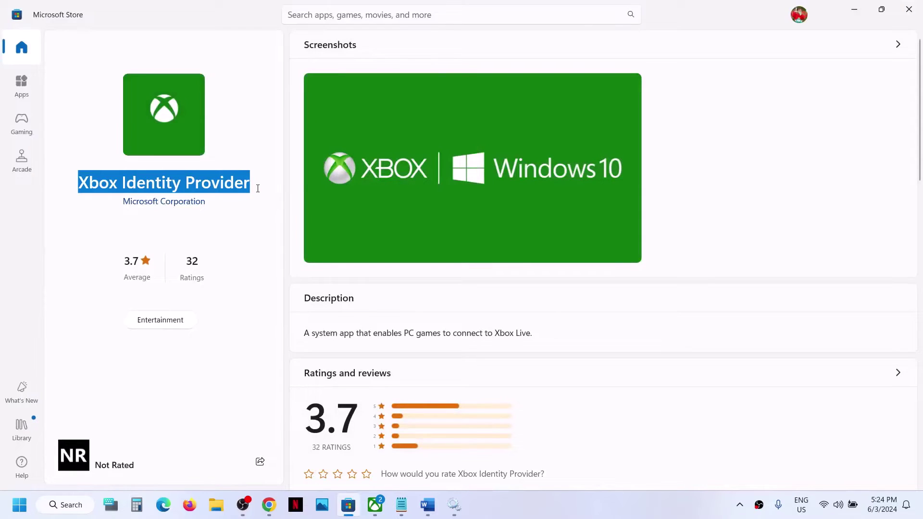
left_click(160, 239)
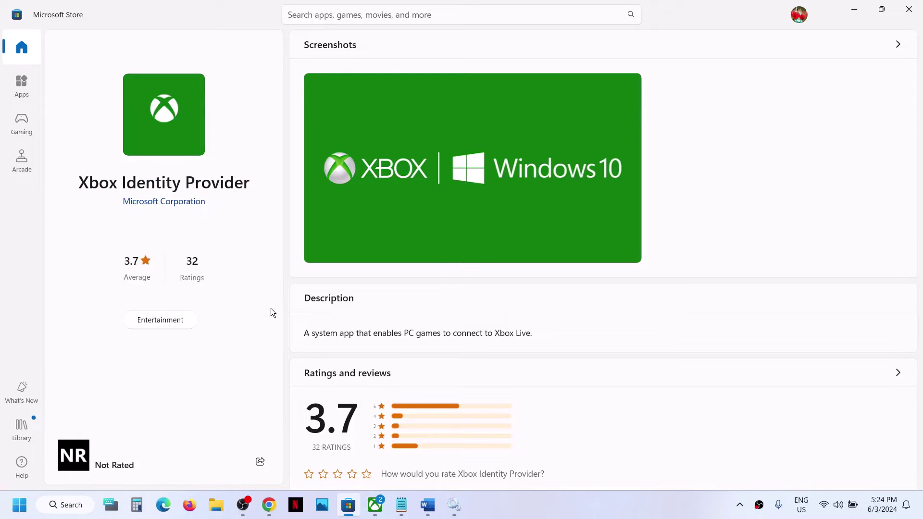
Step: Copy the get-appxpackage Microsoft.GamingServices removal command from the Word guide
left_click(426, 513)
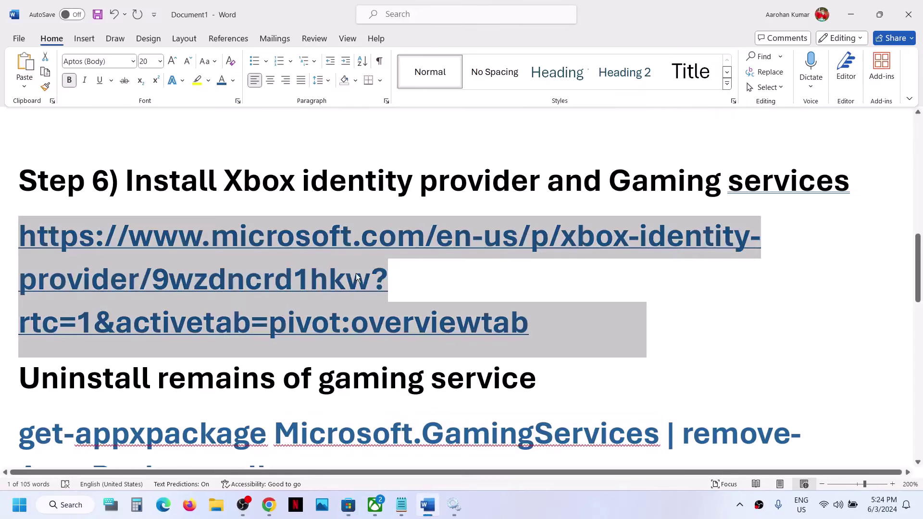
scroll(356, 273, "down", 5)
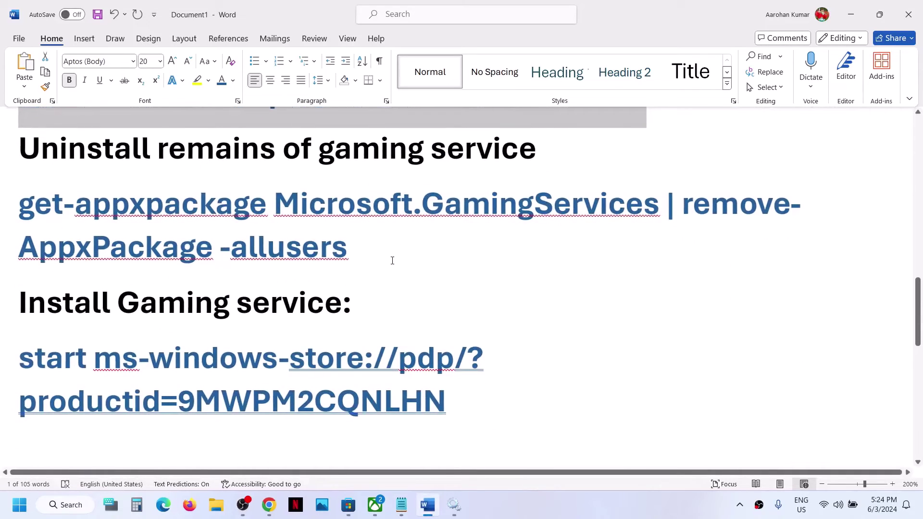
left_click_drag(384, 258, 43, 221)
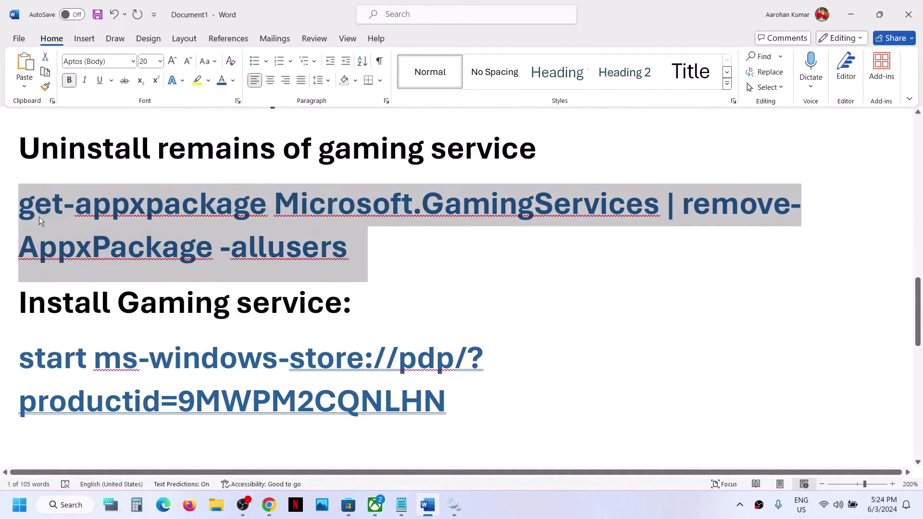
right_click(43, 219)
left_click(75, 280)
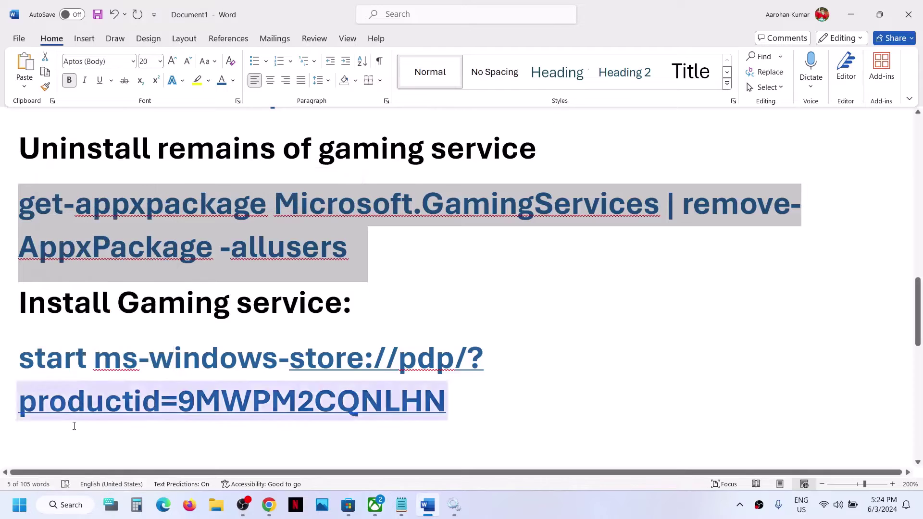
left_click(26, 512)
Step: Run the pasted Gaming Services removal command in PowerShell as administrator, then return to Word
type("po")
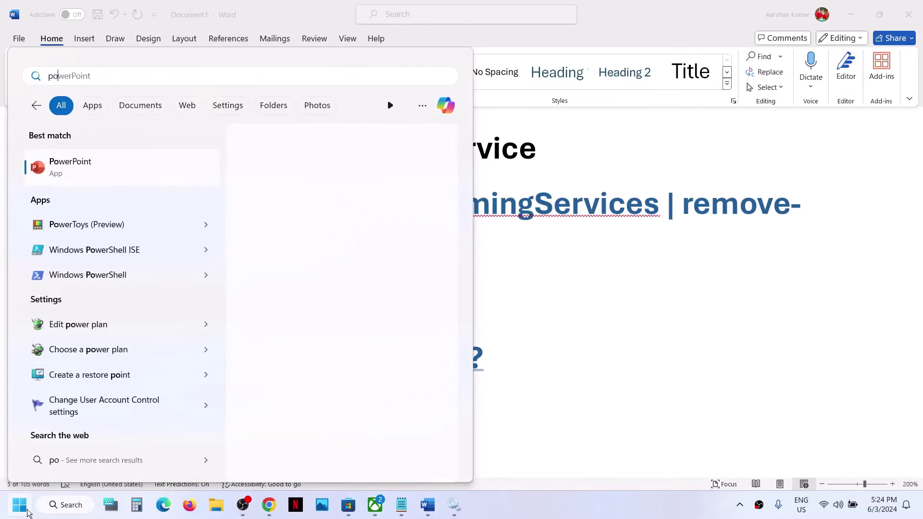
type("wershell")
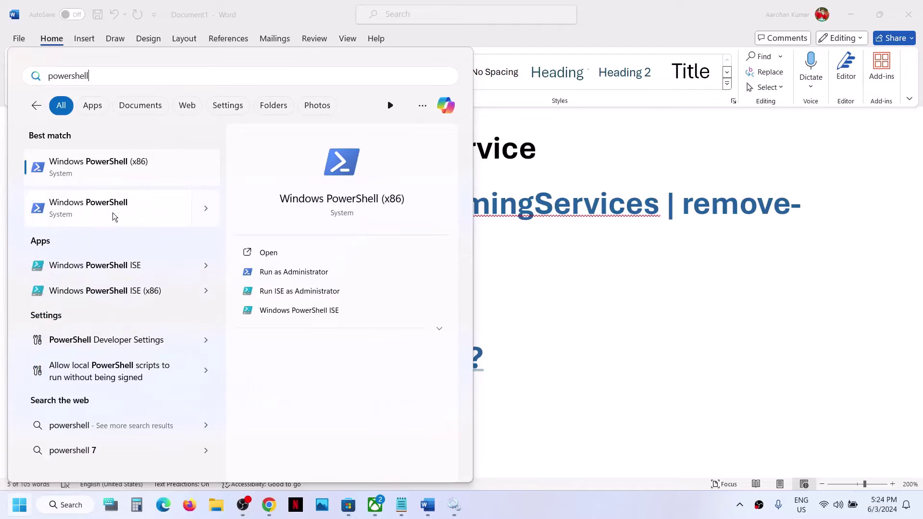
right_click(105, 215)
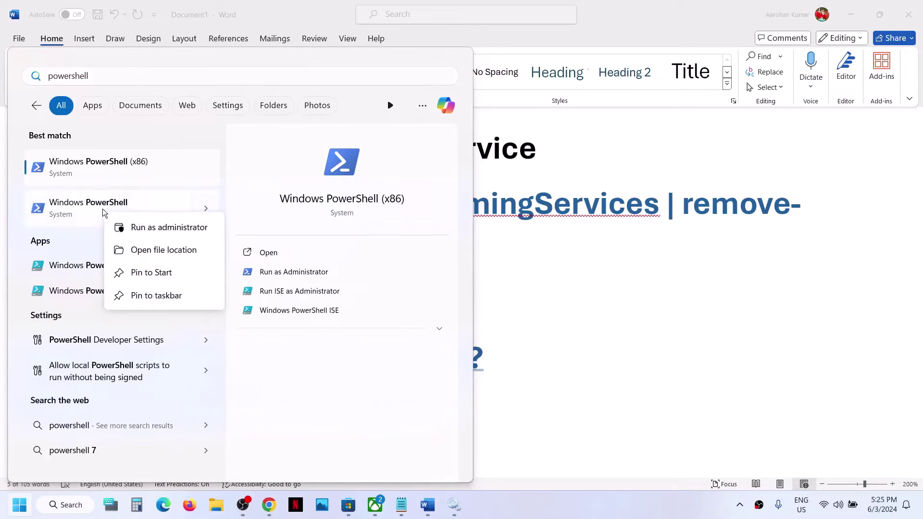
left_click(169, 227)
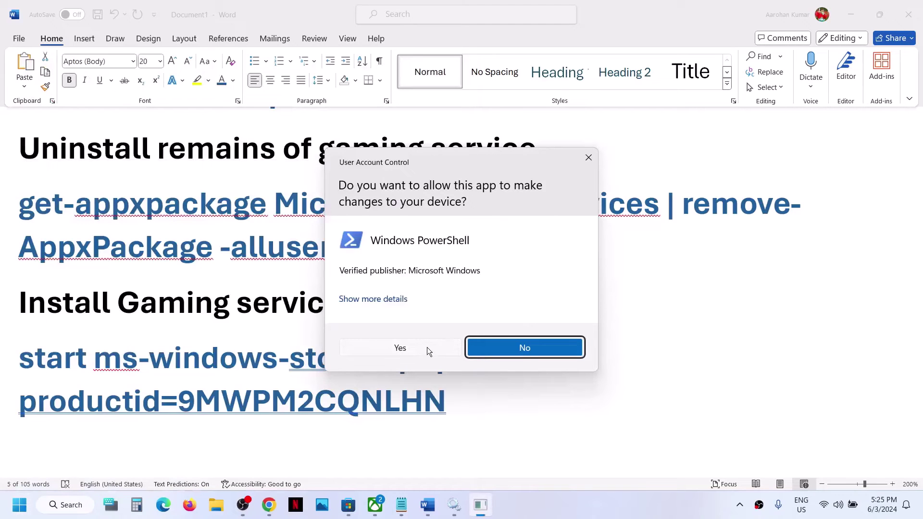
left_click(426, 349)
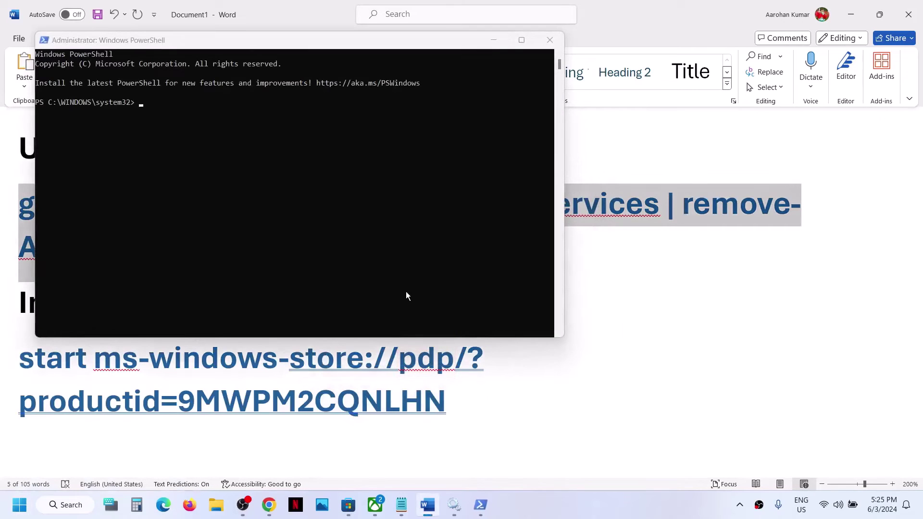
left_click(370, 209)
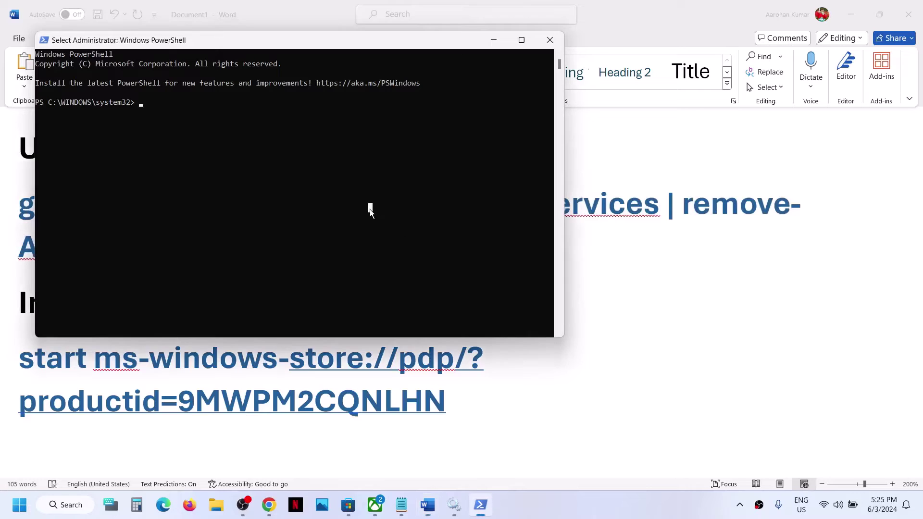
key("ctrl+v")
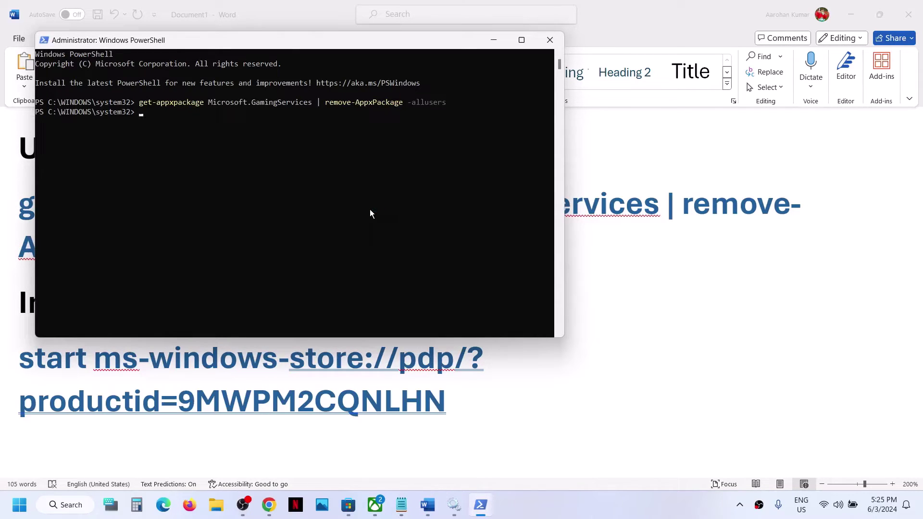
left_click(367, 339)
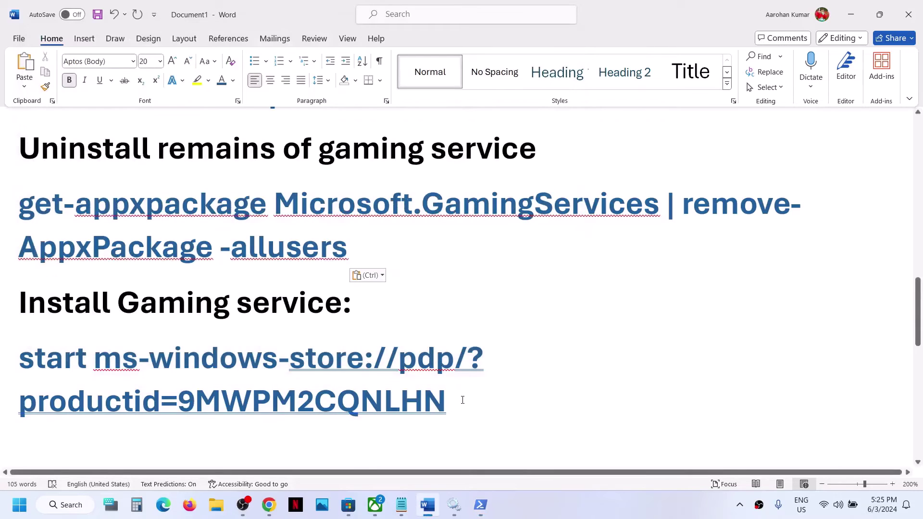
Step: Copy the start ms-windows-store Gaming Services command and run it in admin PowerShell
left_click_drag(463, 400, 21, 356)
right_click(24, 355)
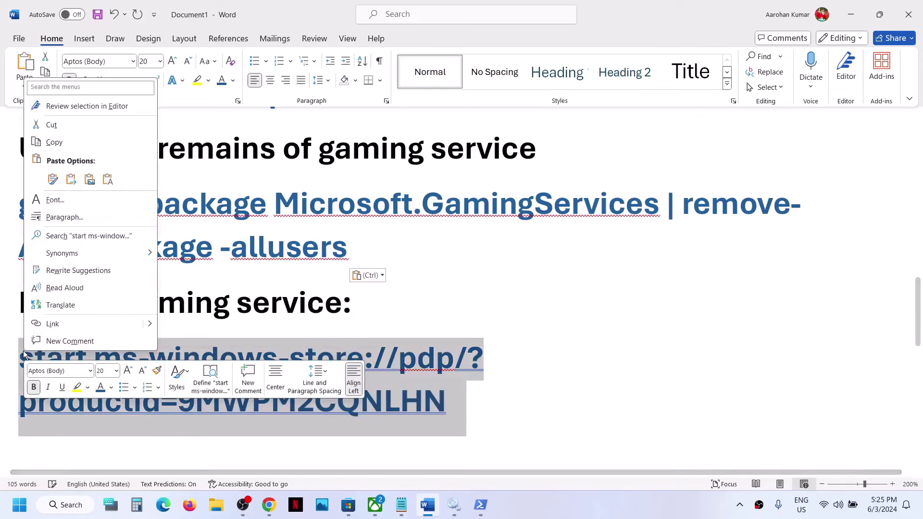
left_click(55, 142)
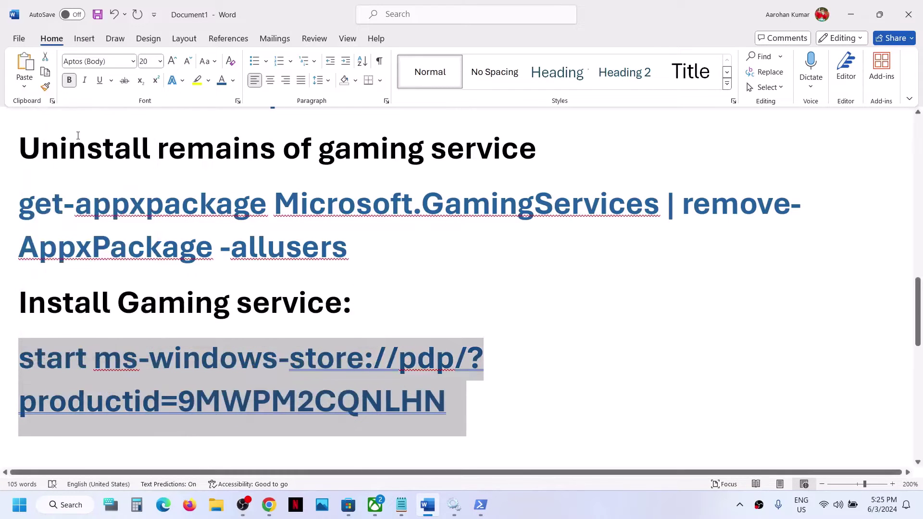
key("alt+Tab")
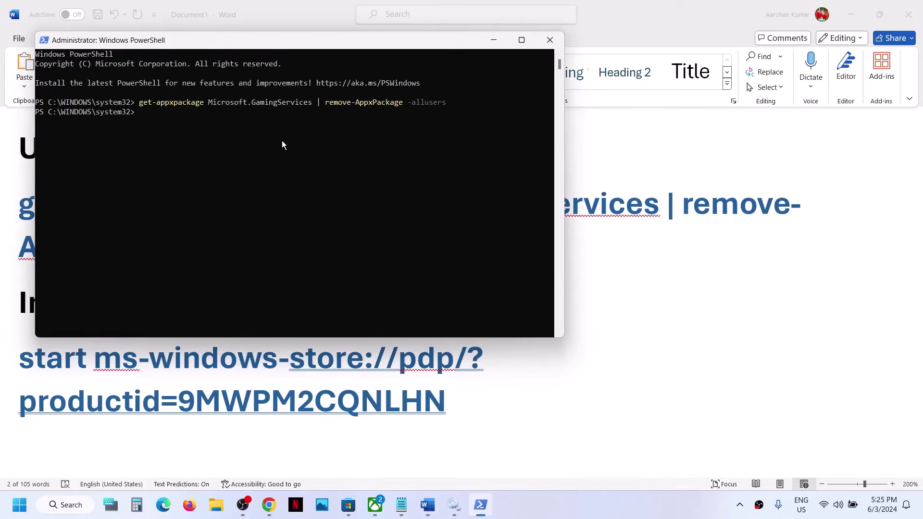
key("ctrl+v")
key("Return")
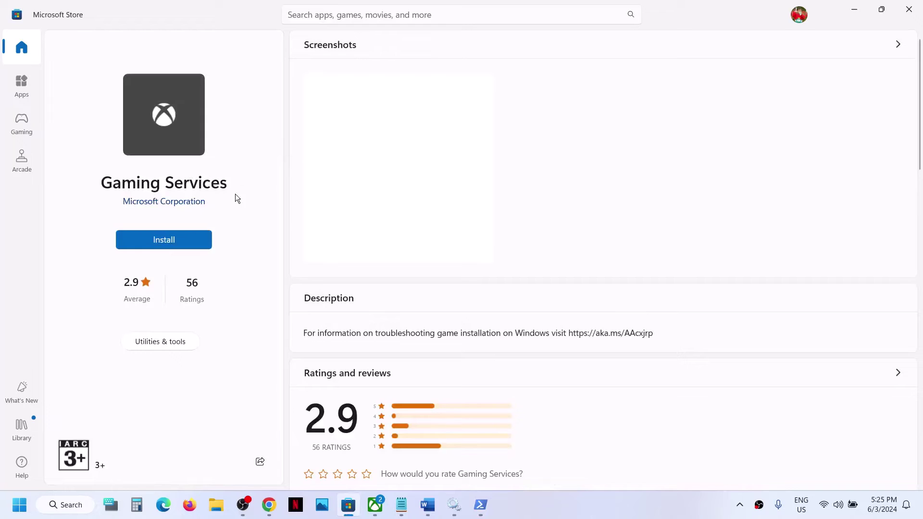
Step: Install Gaming Services from the Store, approve the UAC prompt, and return to Word
left_click(172, 240)
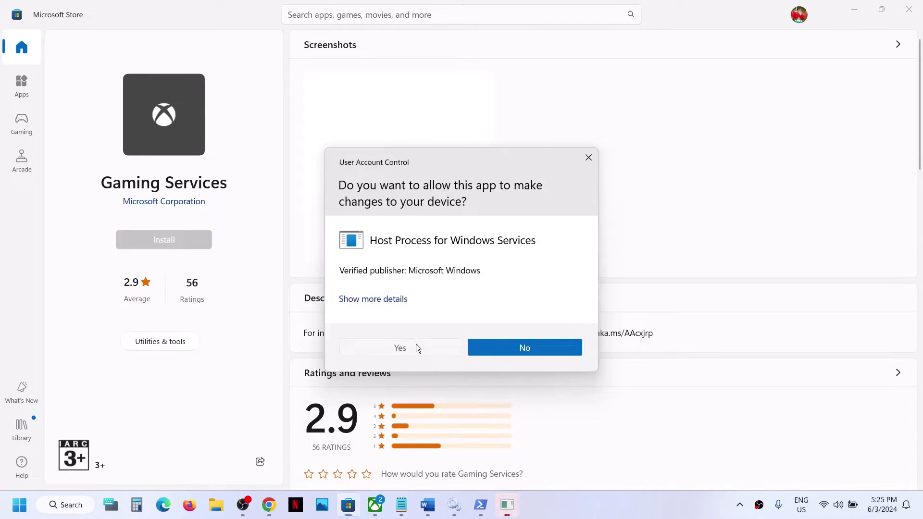
left_click(416, 344)
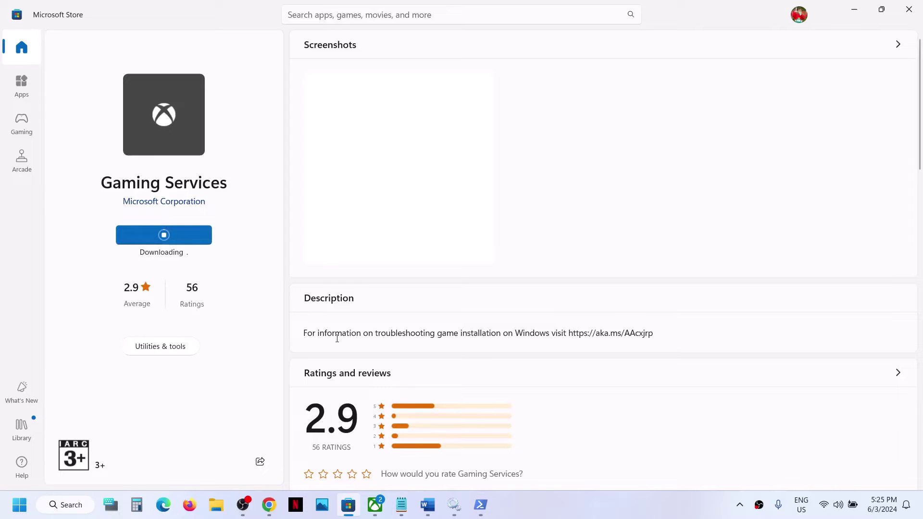
left_click(427, 505)
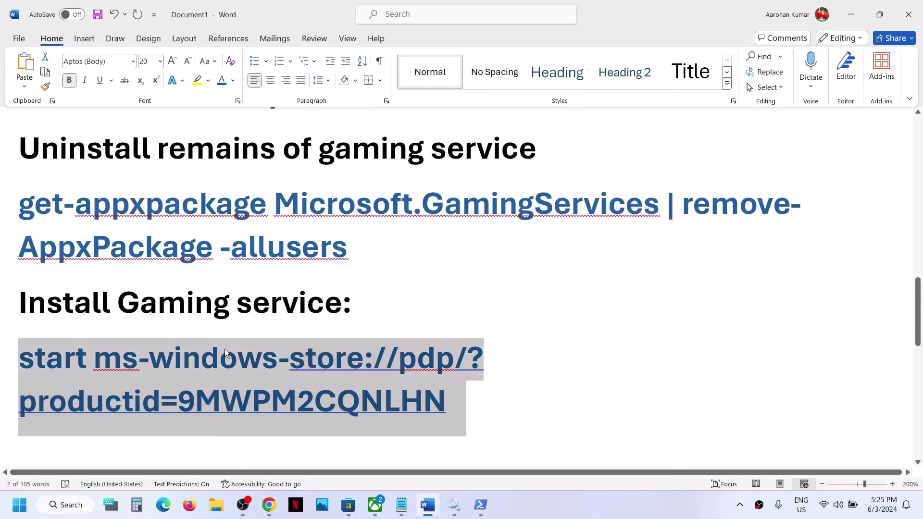
Step: Copy the Step 7 app re-registration command from the Word guide
scroll(224, 349, "down", 5)
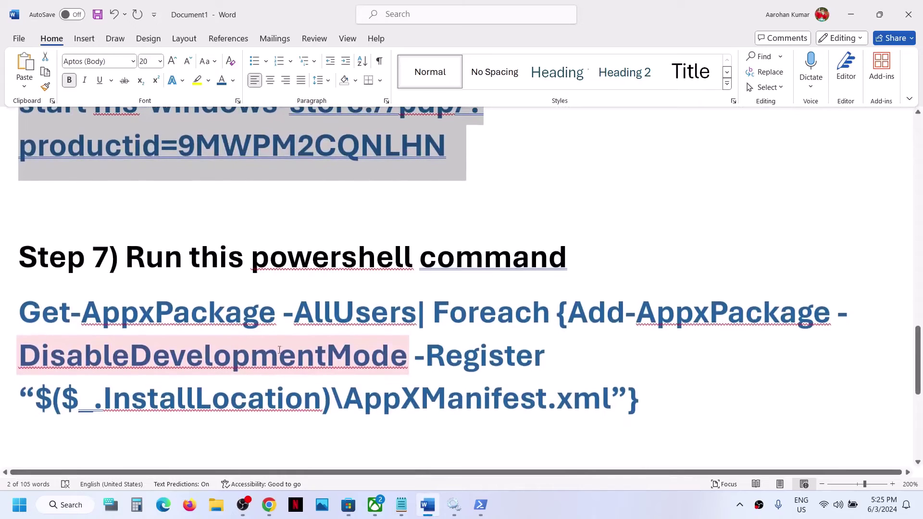
left_click_drag(649, 402, 55, 322)
right_click(56, 322)
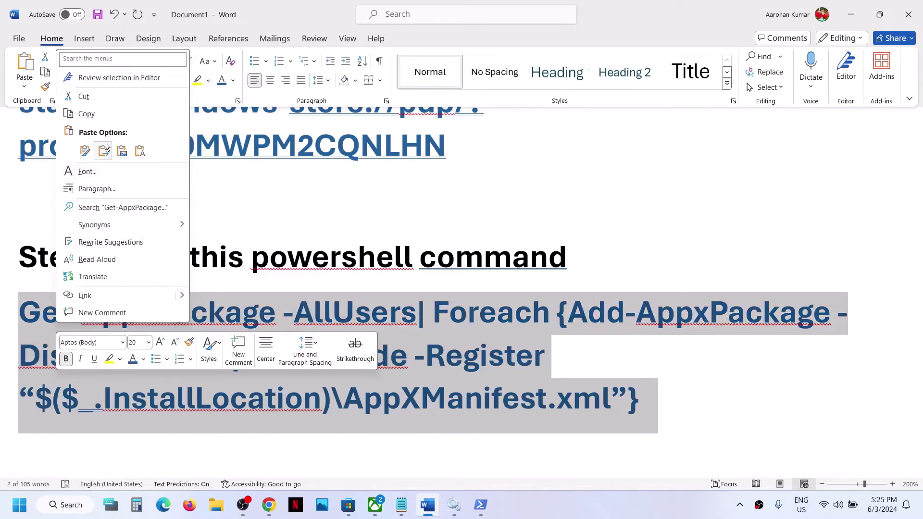
left_click(98, 115)
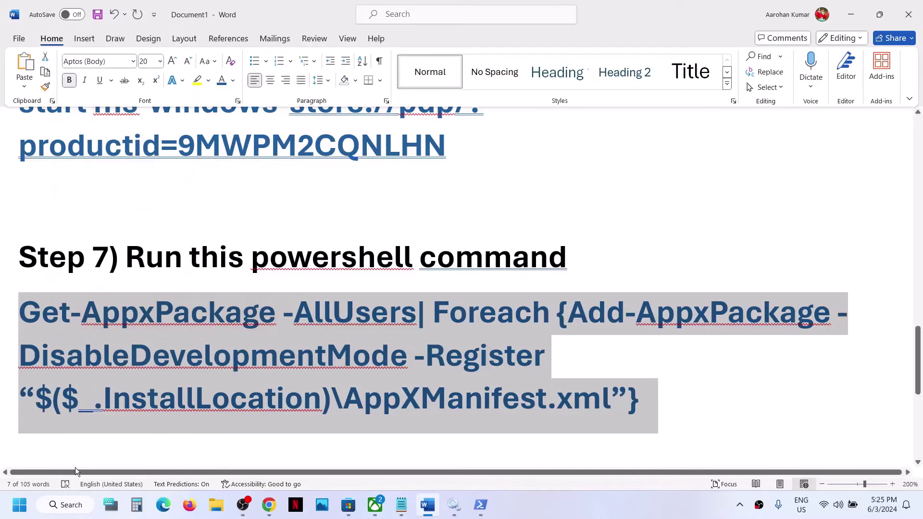
Step: Run the Step 7 command in a new administrator PowerShell, then switch back to Word
left_click(22, 517)
type("pow")
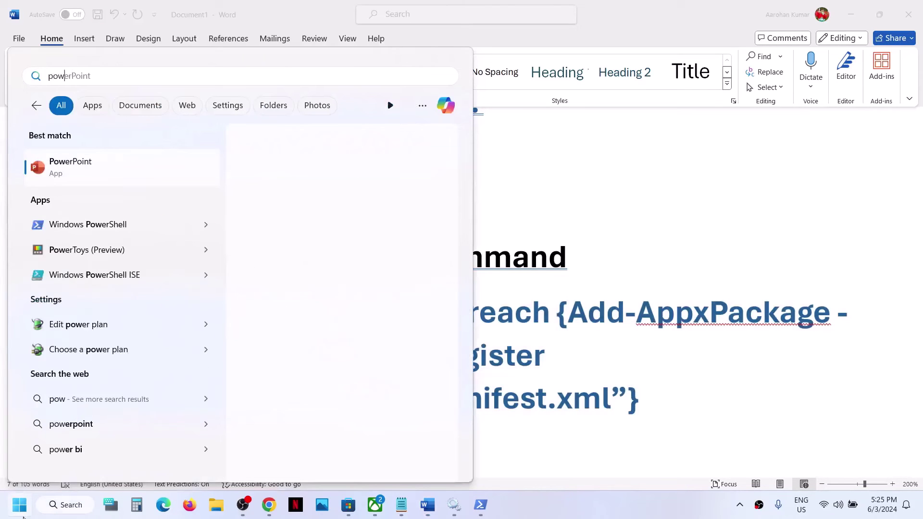
type("ershell")
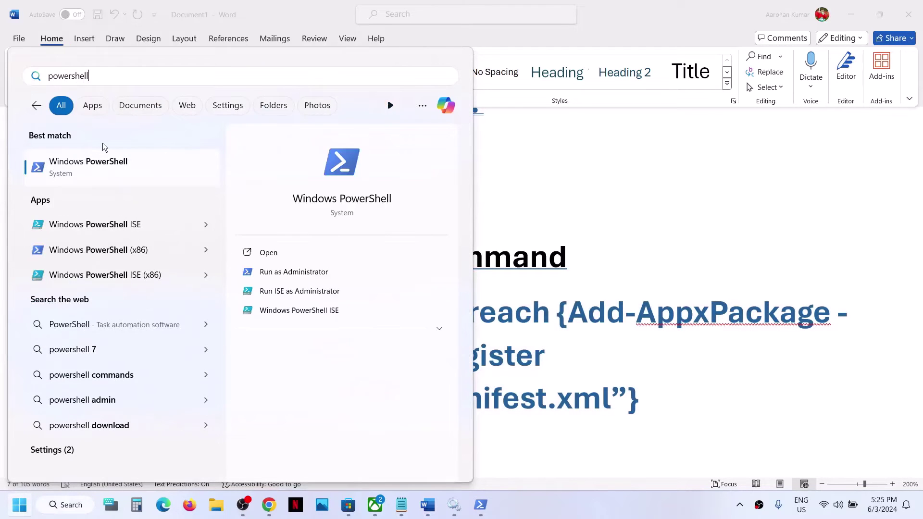
right_click(82, 175)
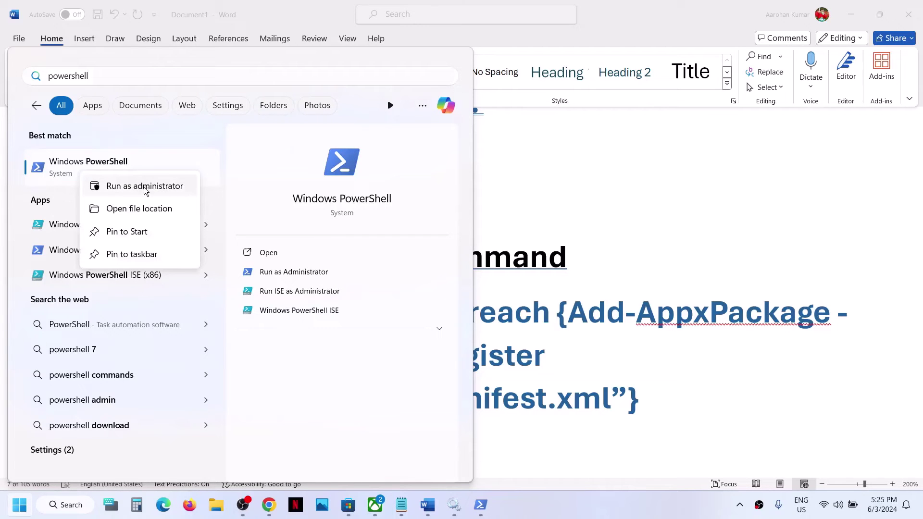
left_click(154, 189)
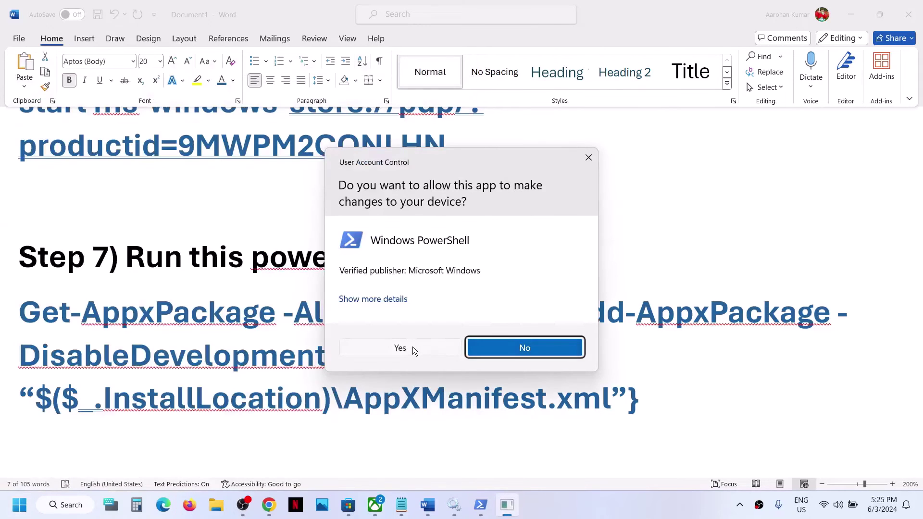
left_click(412, 347)
key("ctrl+v")
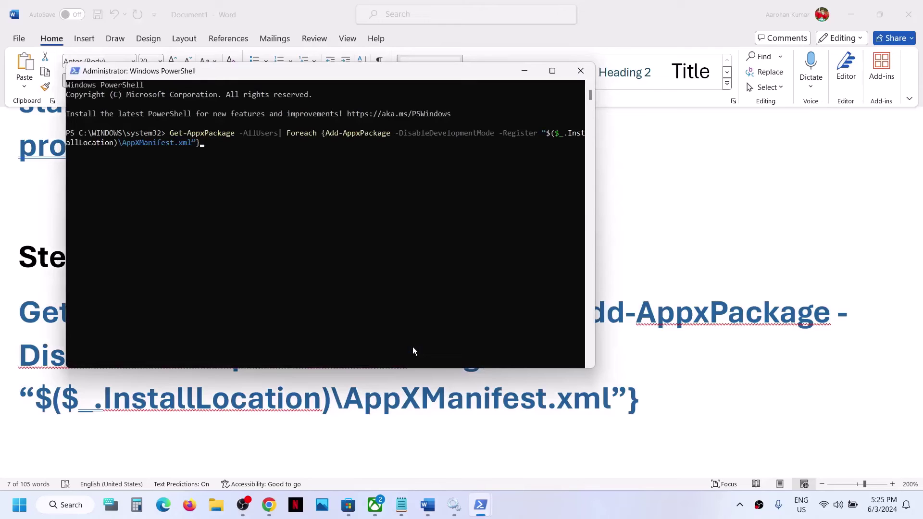
key("Return")
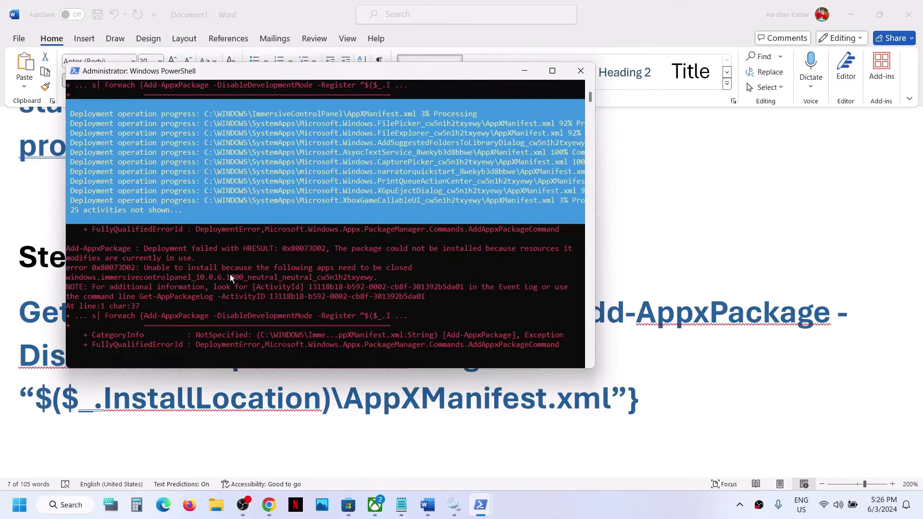
key("alt+Tab")
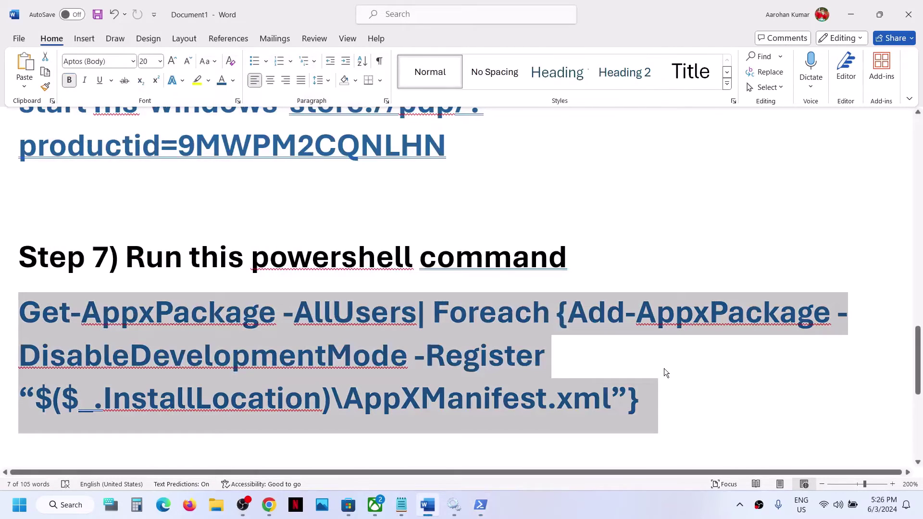
Step: Select the Step 8 Windows 10 and Windows 11 download links in the Word guide
scroll(665, 368, "down", 6)
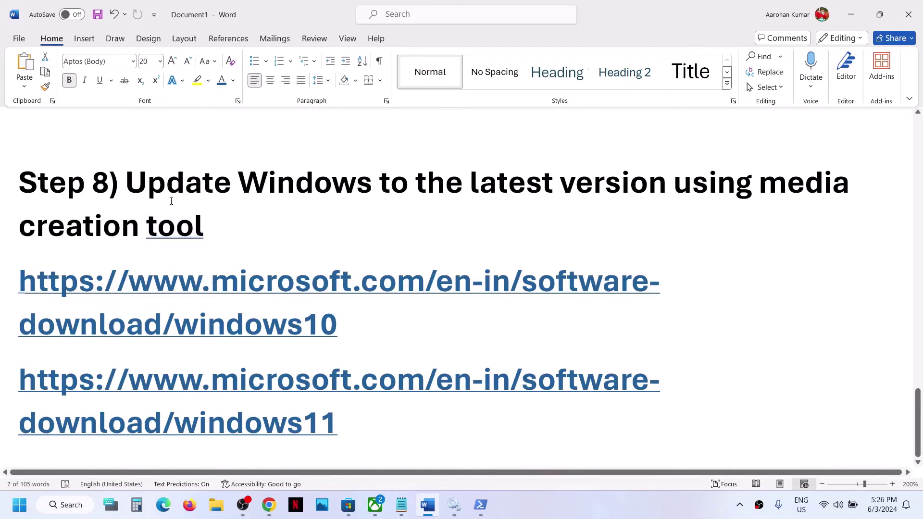
left_click_drag(129, 186, 266, 236)
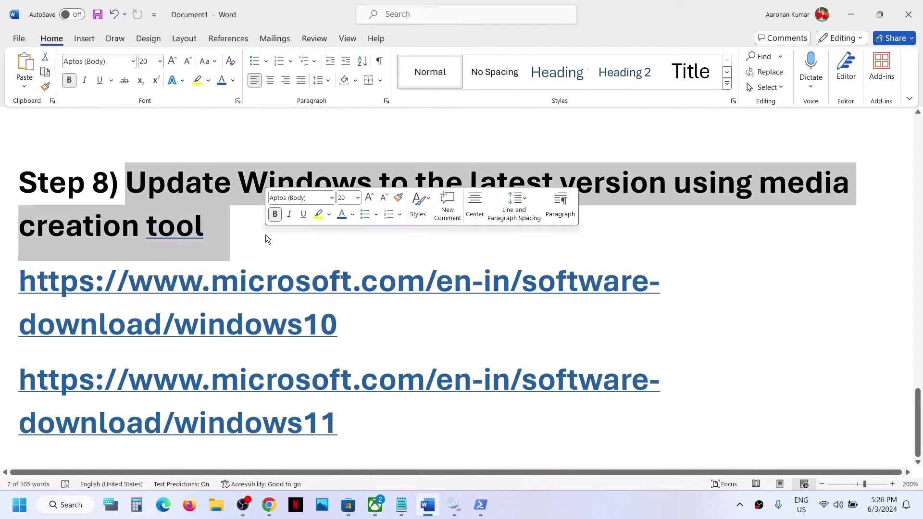
left_click(540, 511)
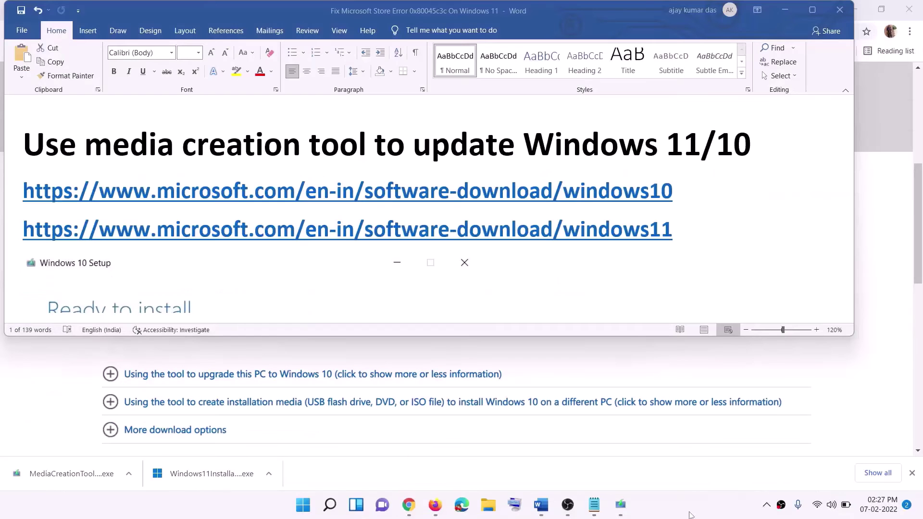
left_click_drag(680, 193, 23, 192)
triple_click(686, 230)
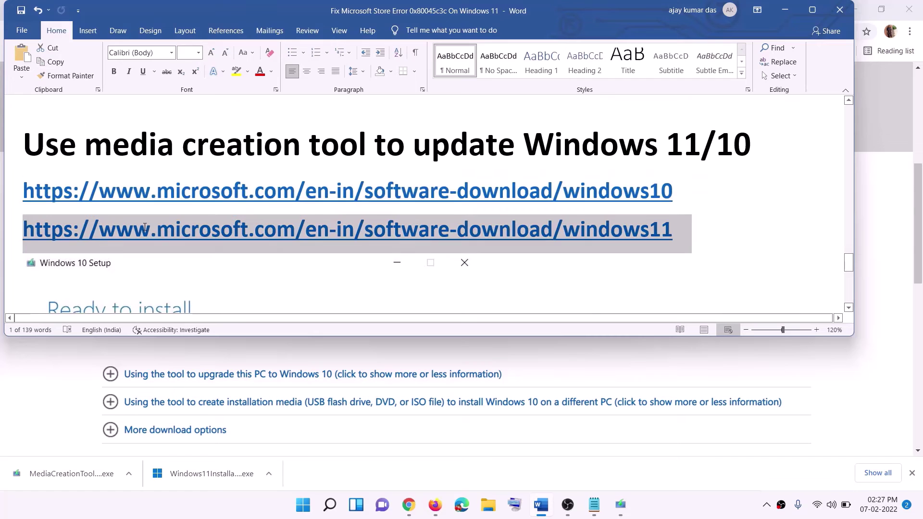
Step: On Chrome's Download Windows 10 page, reach Create installation media and launch the media creation tool
left_click(787, 14)
scroll(393, 247, "up", 5)
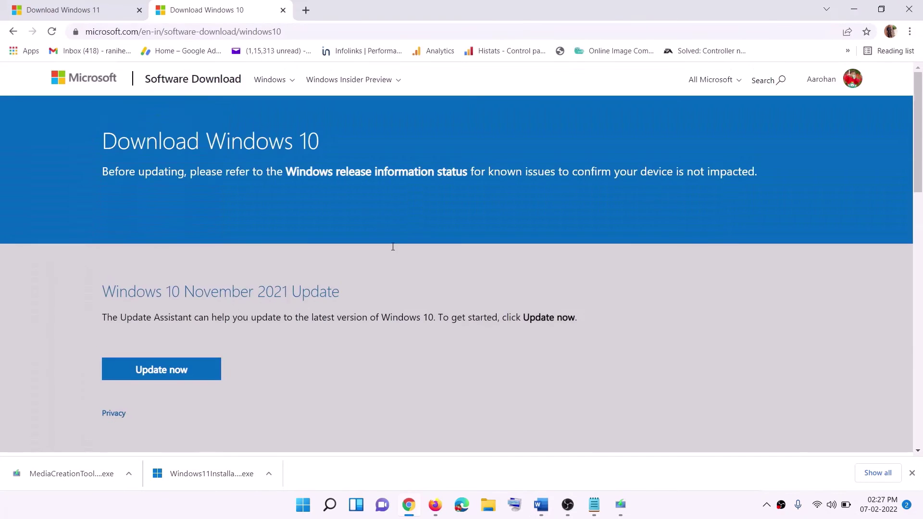
scroll(323, 205, "down", 5)
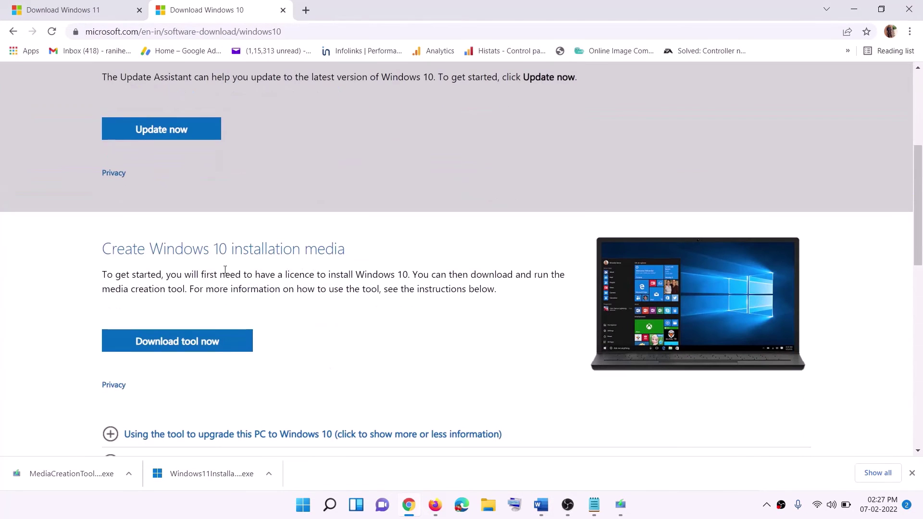
left_click_drag(110, 289, 206, 288)
scroll(309, 264, "down", 2)
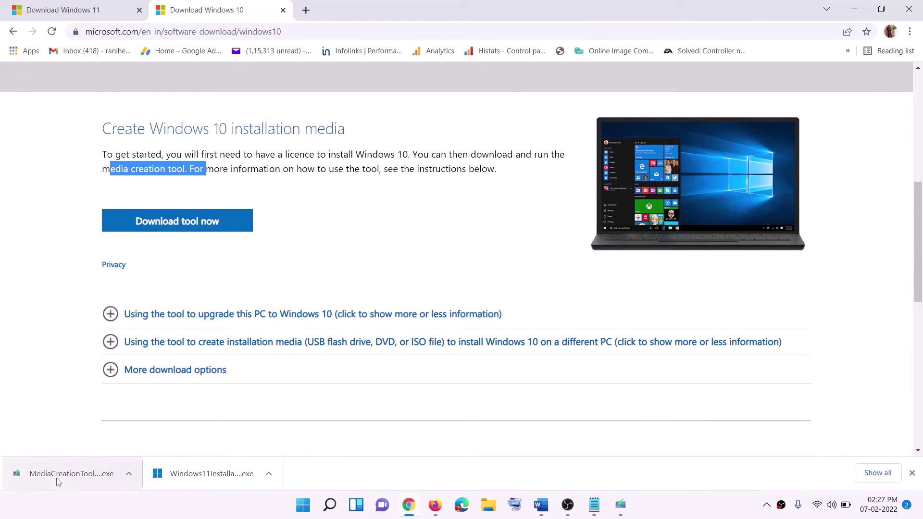
left_click(625, 509)
Step: Accept the Windows 10 license terms and start Upgrade this PC now
left_click(591, 392)
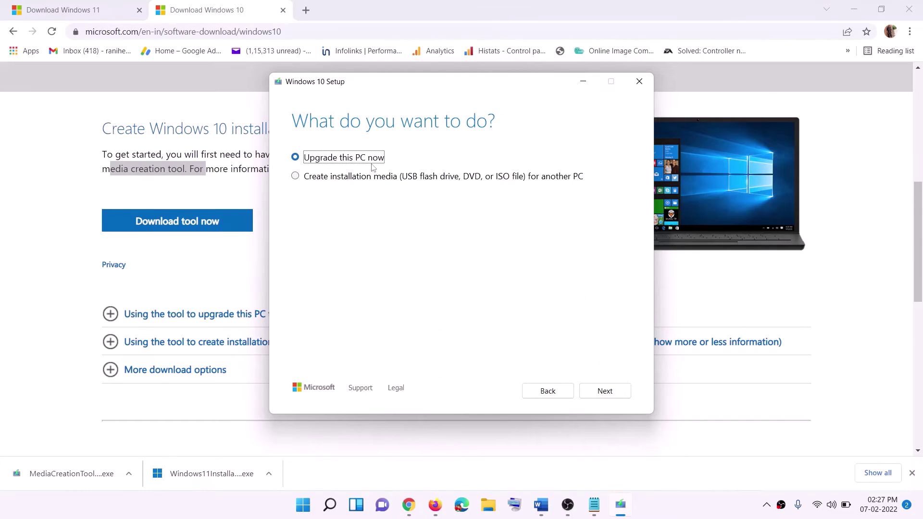
left_click(604, 392)
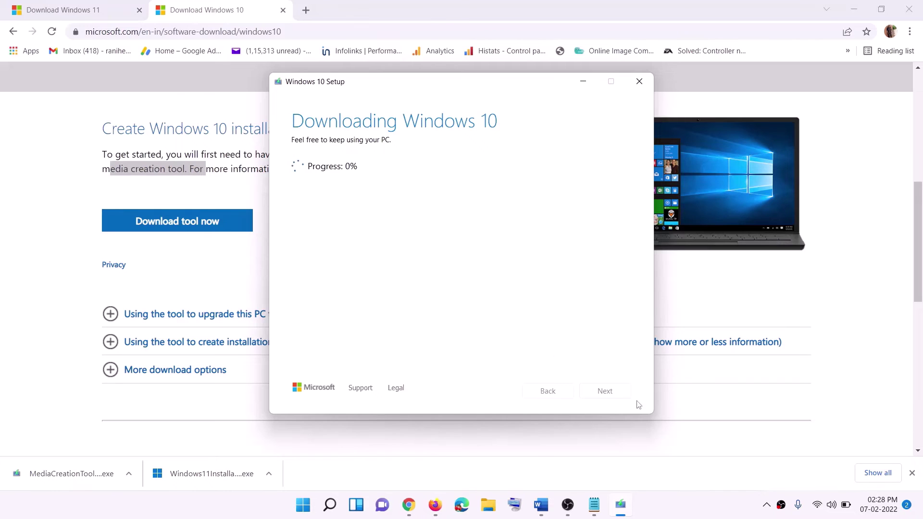
left_click(682, 515)
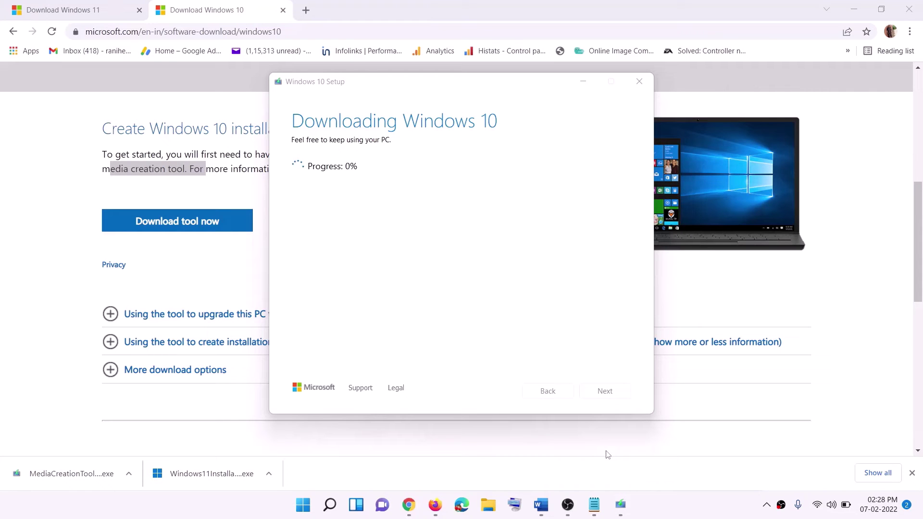
Step: Bring the Word guide back maximized and scroll to its Ready to install step
left_click(547, 514)
scroll(47, 220, "down", 1)
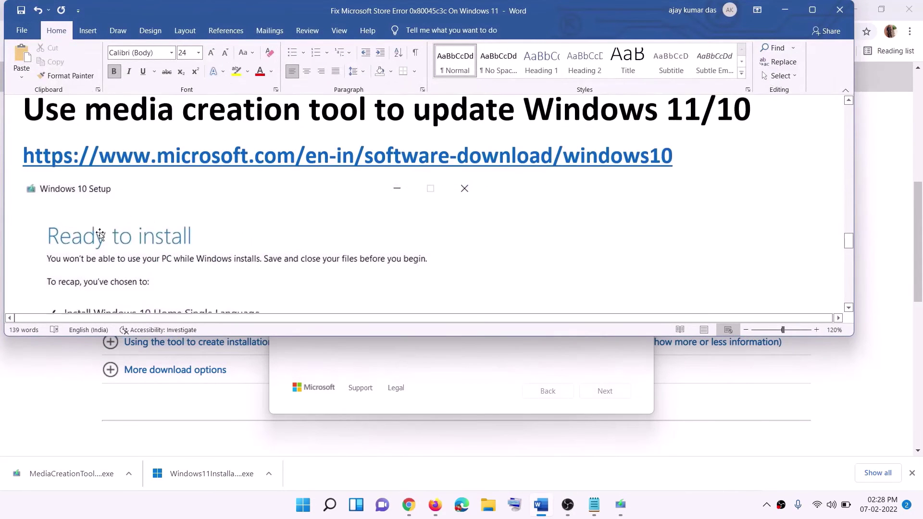
left_click(812, 10)
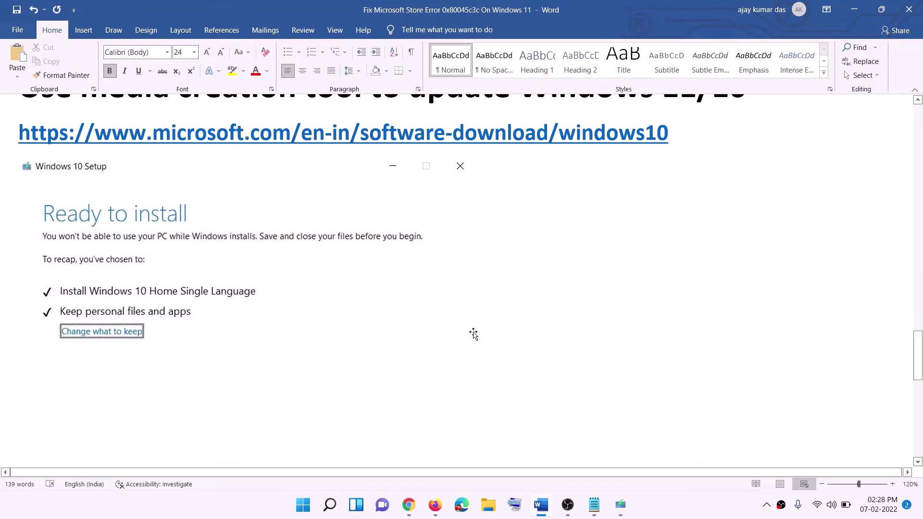
scroll(472, 331, "down", 3)
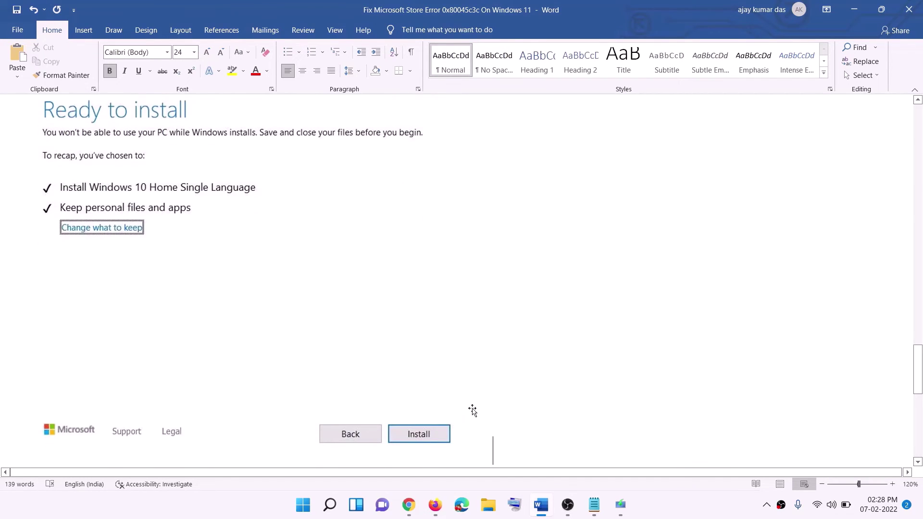